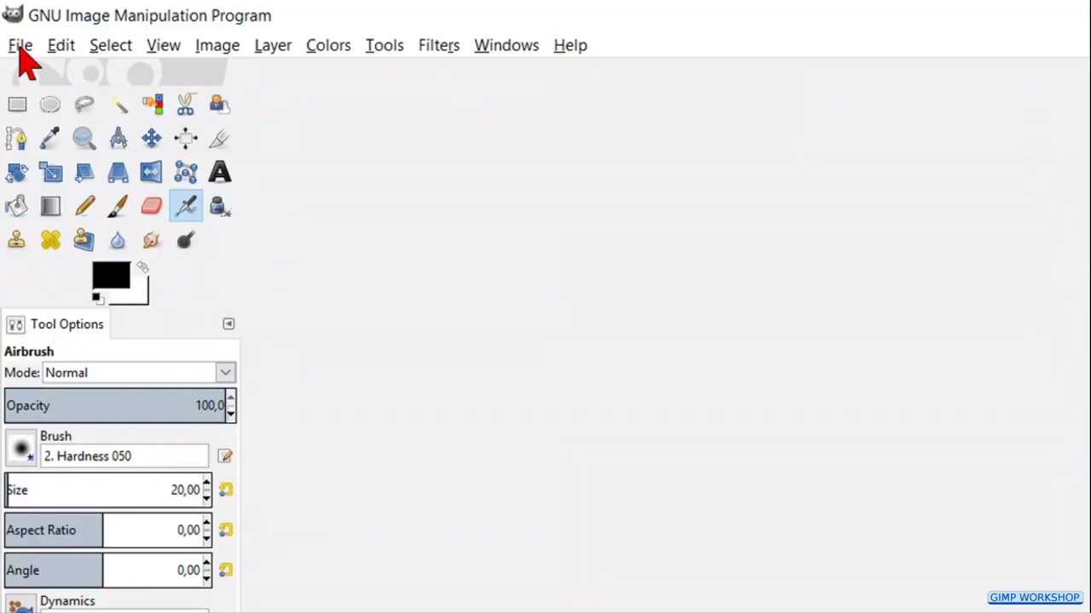
Step: Open the photo 01 rear-view-mirror.jpg from the Open Image dialog
{"action": "left_click", "coordinate": [21, 45]}
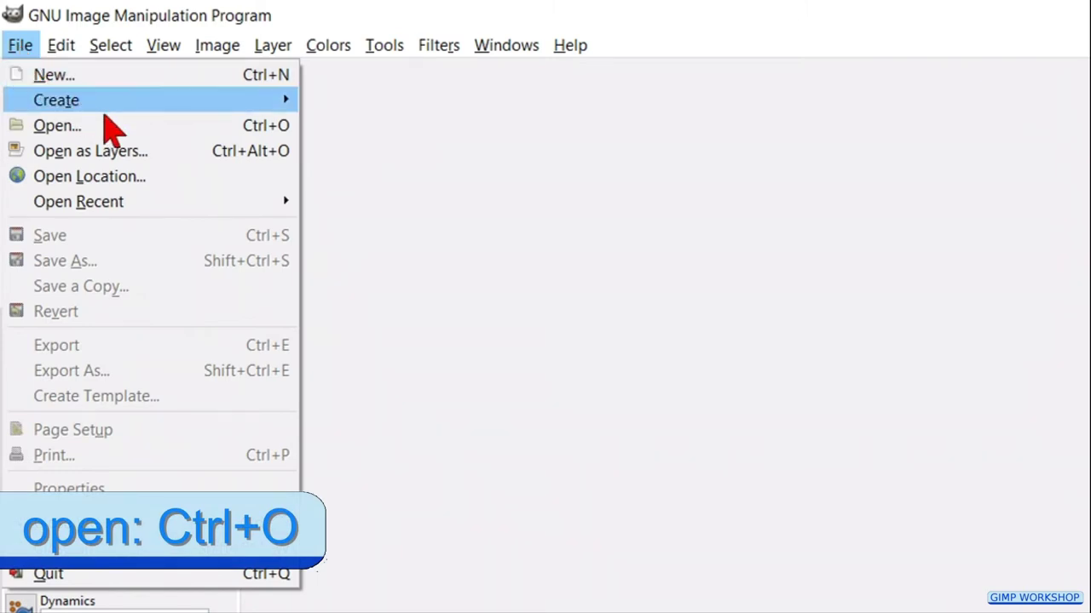
{"action": "left_click", "coordinate": [226, 127]}
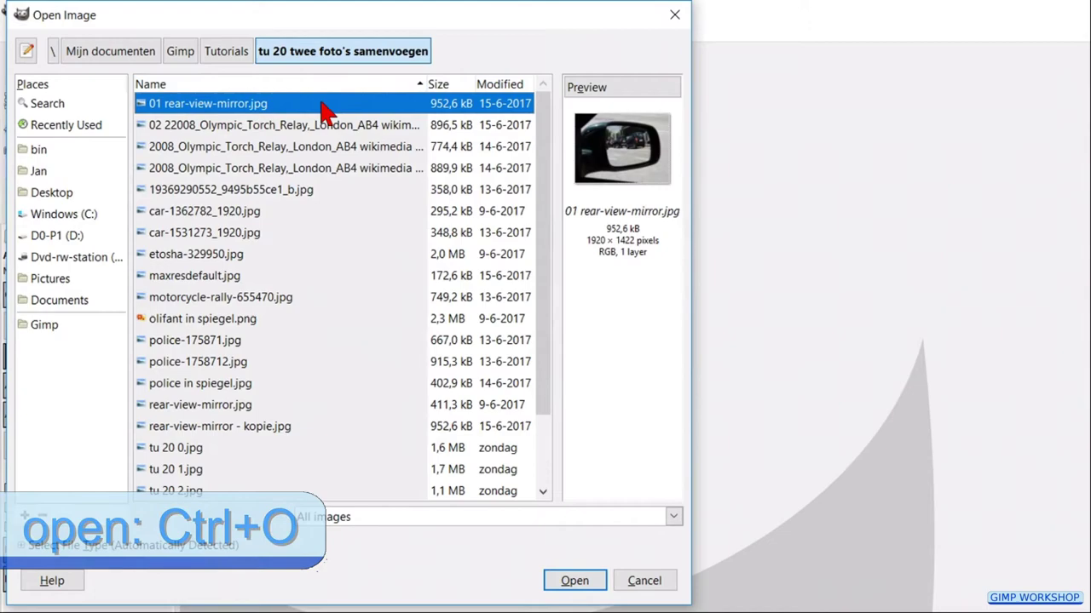
{"action": "double_click", "coordinate": [326, 110]}
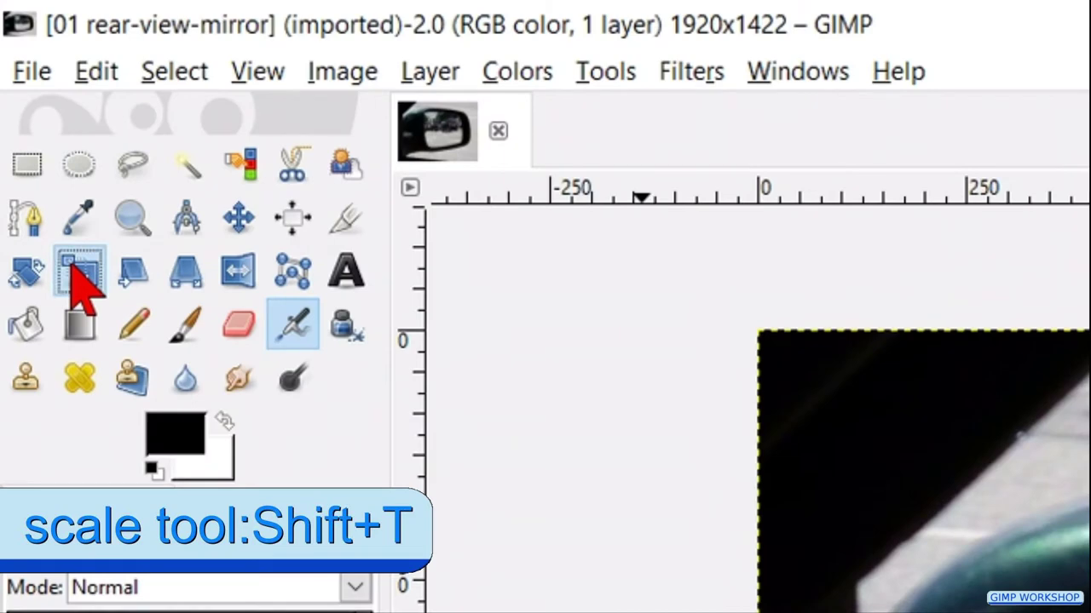
Step: Stretch the photo layer to 2086 px wide and fit the canvas, giving a 2086 × 1422 image
{"action": "left_click", "coordinate": [74, 266]}
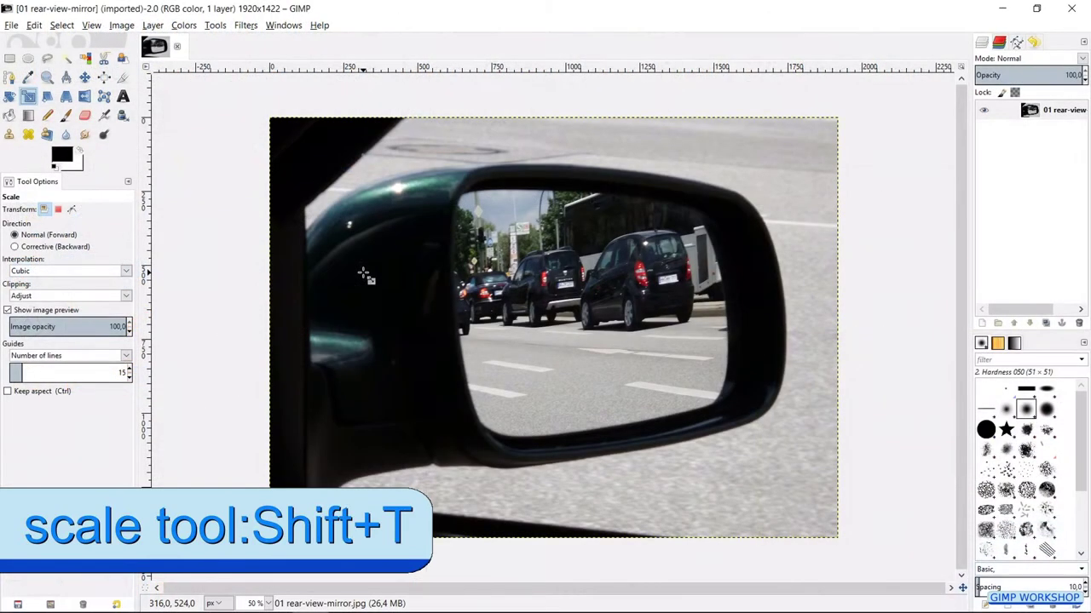
{"action": "left_click", "coordinate": [364, 274]}
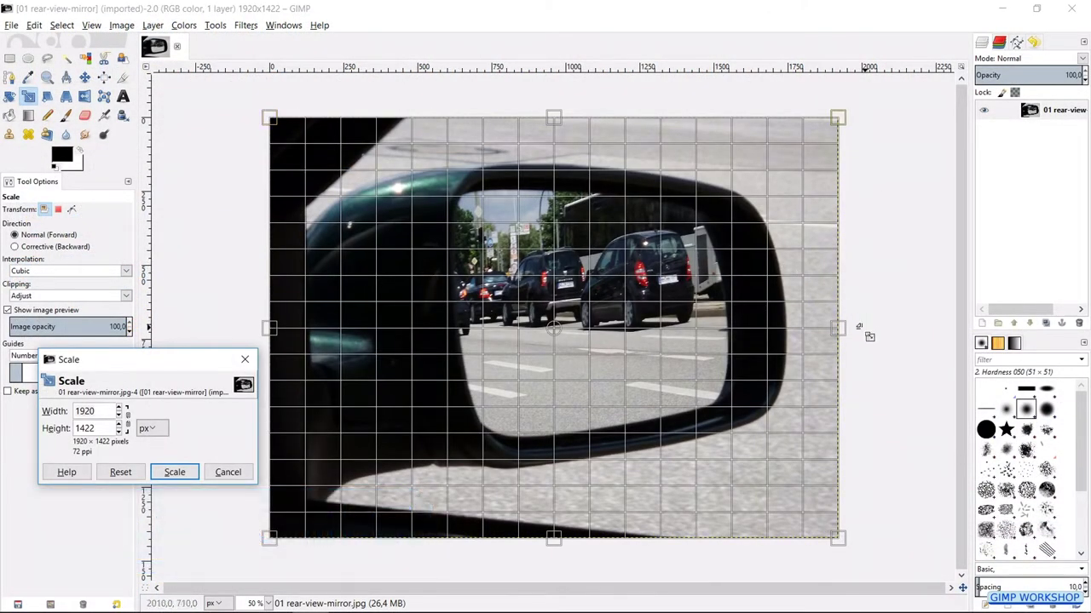
{"action": "left_click", "coordinate": [846, 338]}
{"action": "left_click_drag", "start_coordinate": [850, 334], "coordinate": [892, 330]}
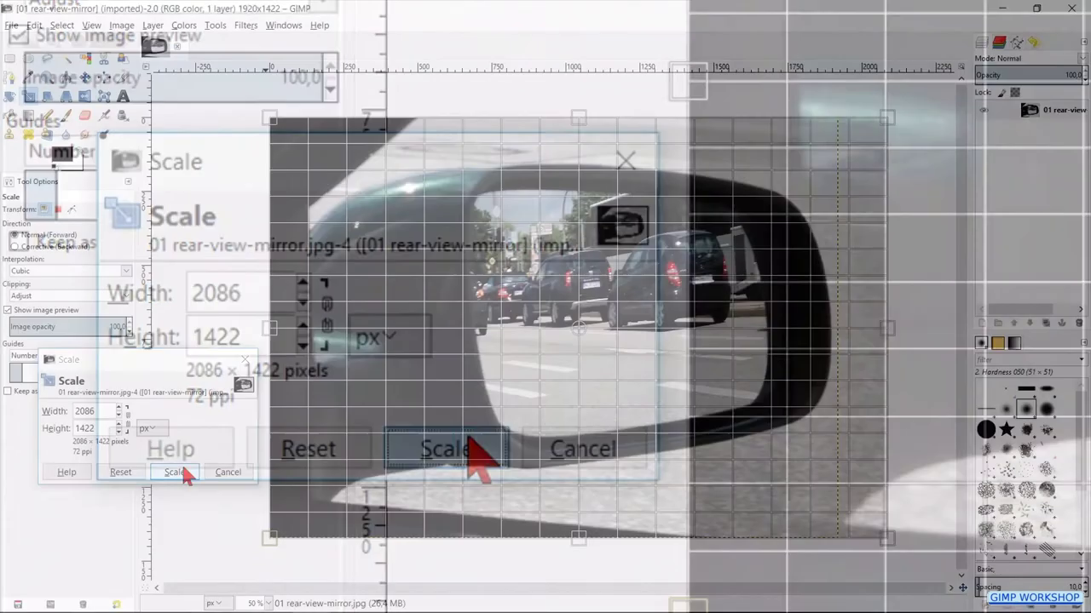
{"action": "left_click", "coordinate": [460, 450]}
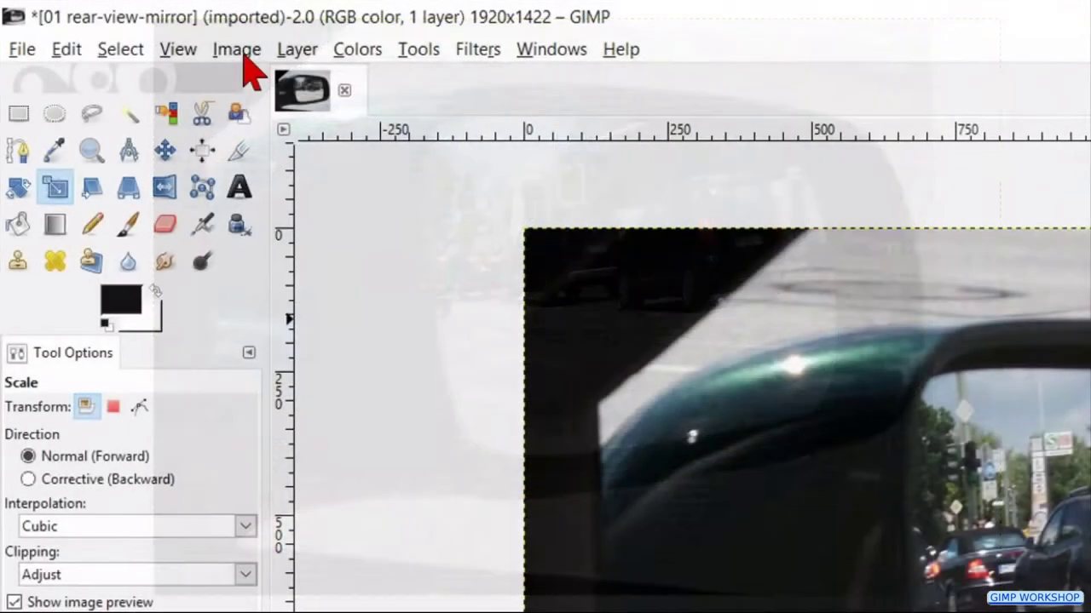
{"action": "left_click", "coordinate": [242, 55]}
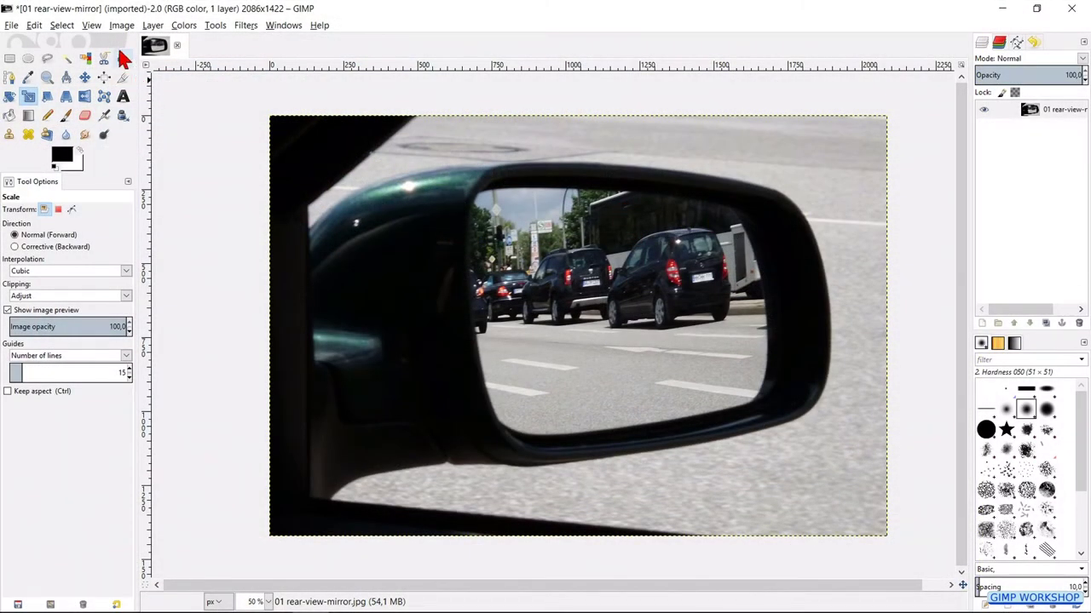
Step: Flip the image horizontally and fit the whole image in the window
{"action": "left_click", "coordinate": [120, 25]}
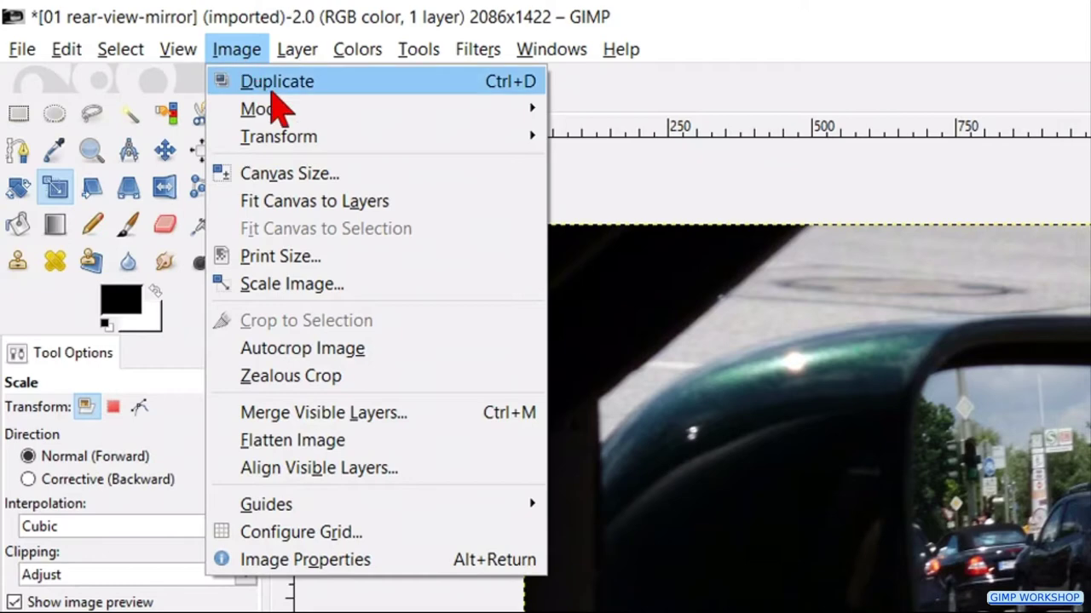
{"action": "mouse_move", "coordinate": [143, 70]}
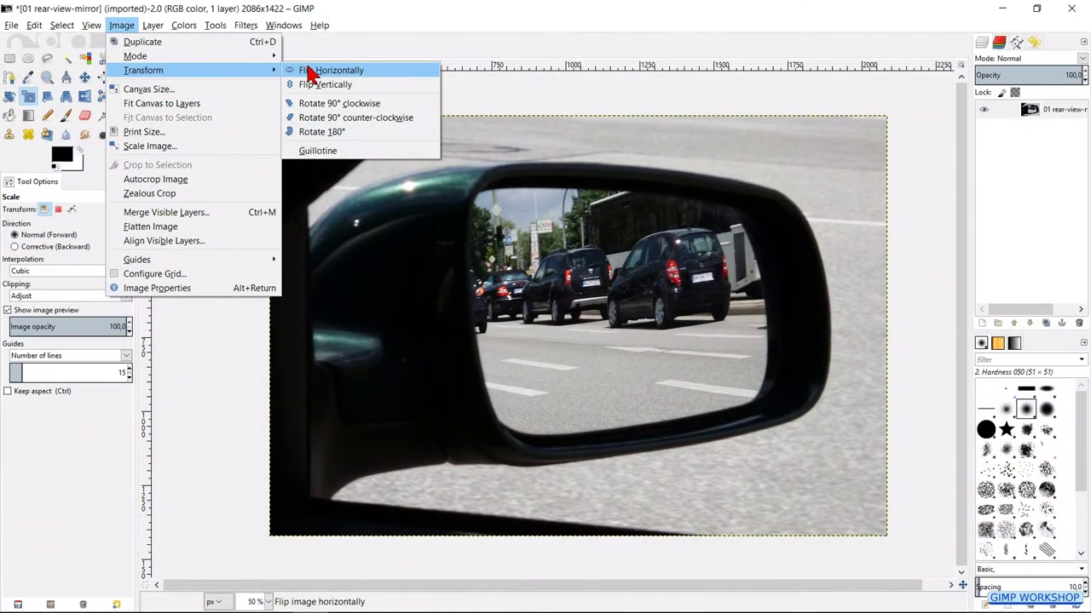
{"action": "left_click", "coordinate": [311, 75]}
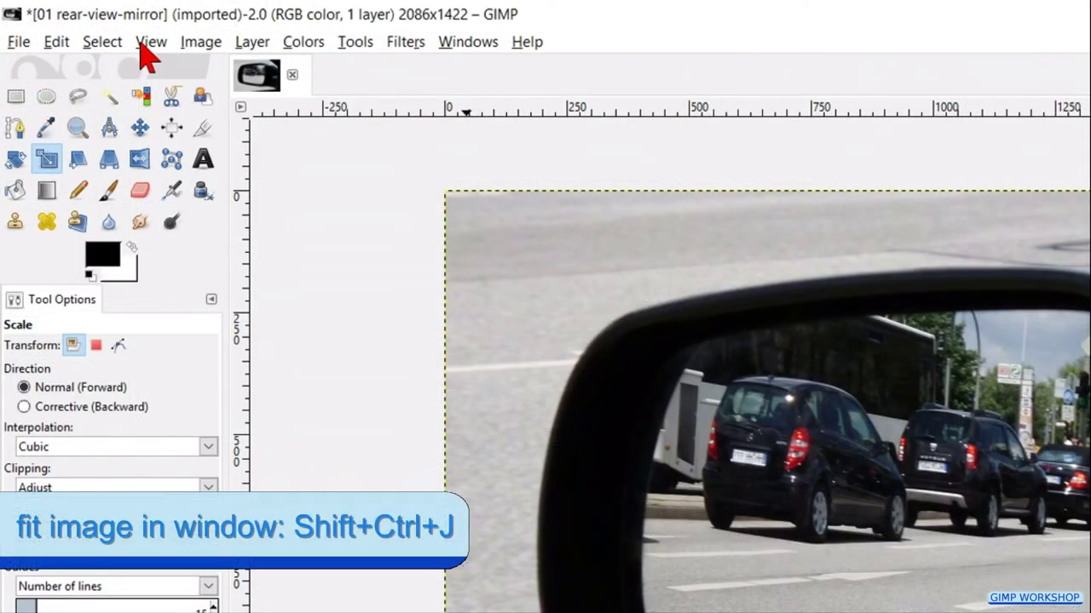
{"action": "left_click", "coordinate": [87, 26]}
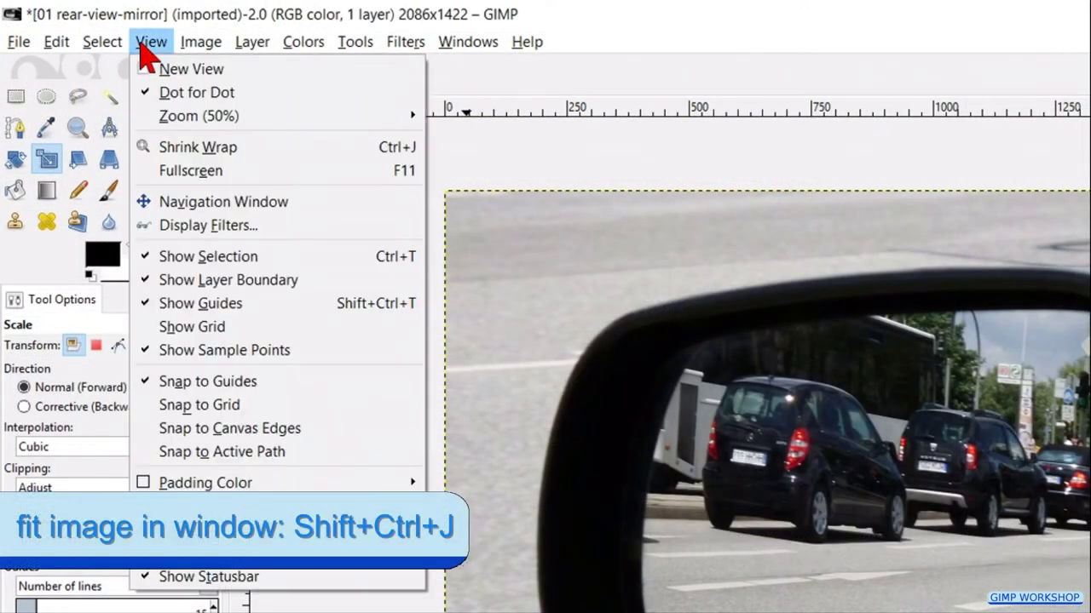
{"action": "mouse_move", "coordinate": [199, 116]}
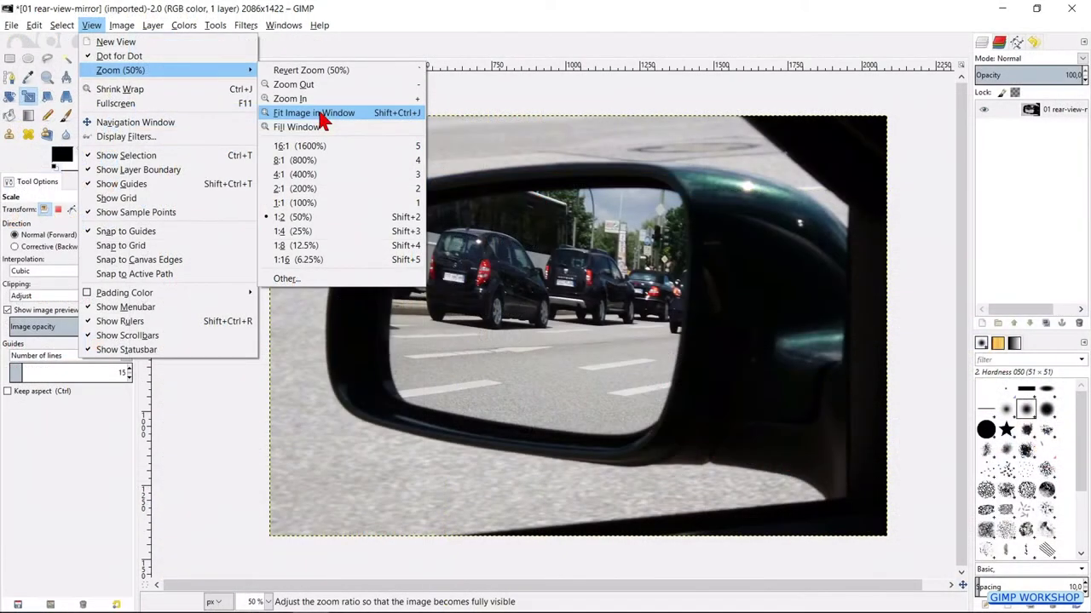
{"action": "left_click", "coordinate": [520, 185]}
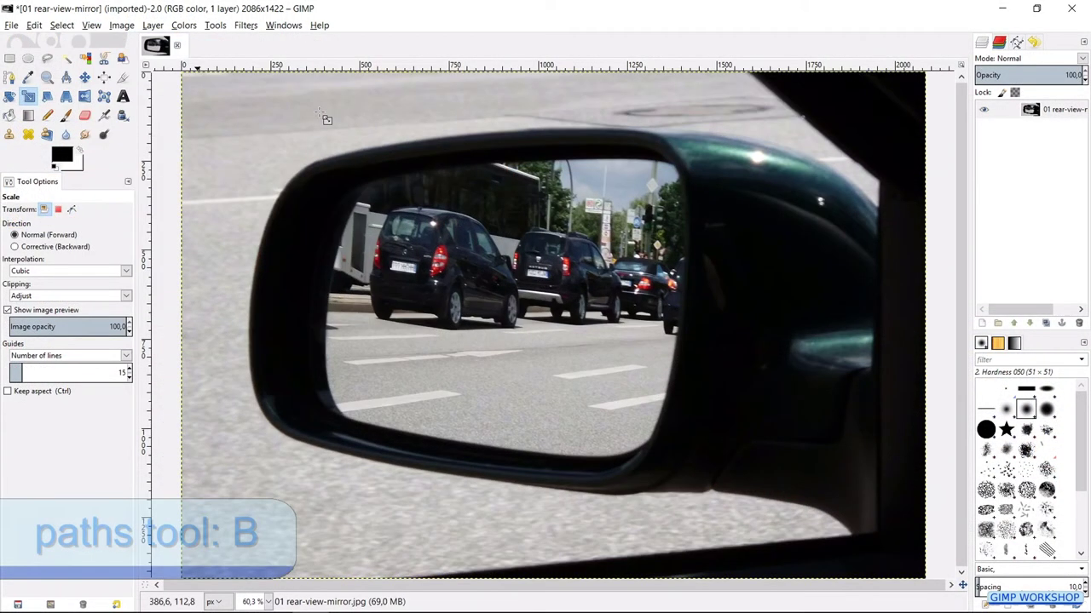
Step: Place path anchors along the bottom, right and top edges of the mirror glass
{"action": "left_click", "coordinate": [11, 78]}
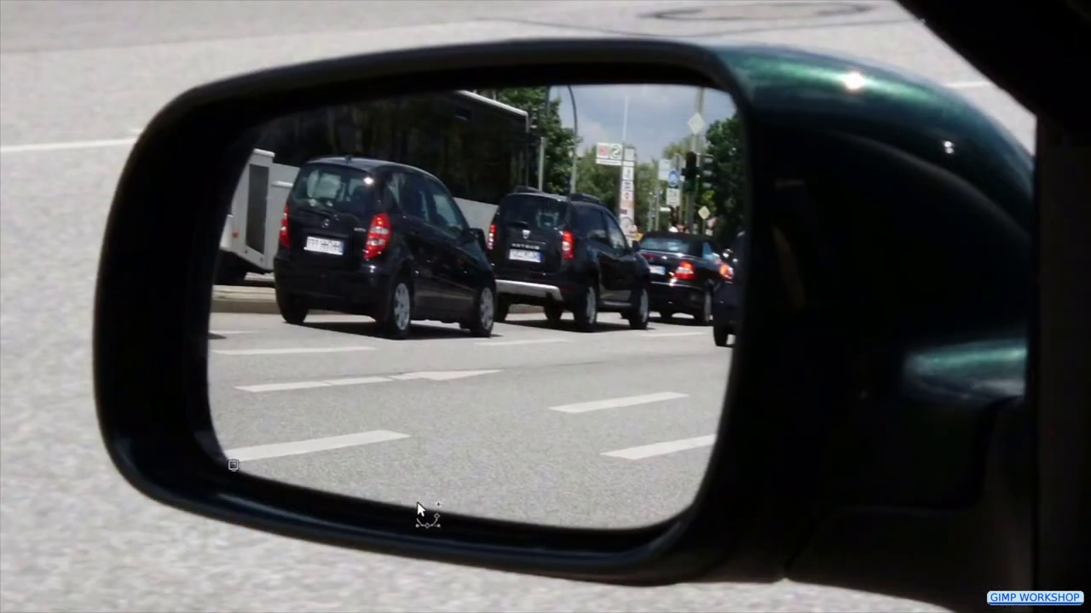
{"action": "left_click", "coordinate": [637, 528]}
{"action": "left_click", "coordinate": [699, 494]}
{"action": "left_click", "coordinate": [732, 305]}
{"action": "left_click", "coordinate": [732, 100]}
{"action": "left_click", "coordinate": [656, 82]}
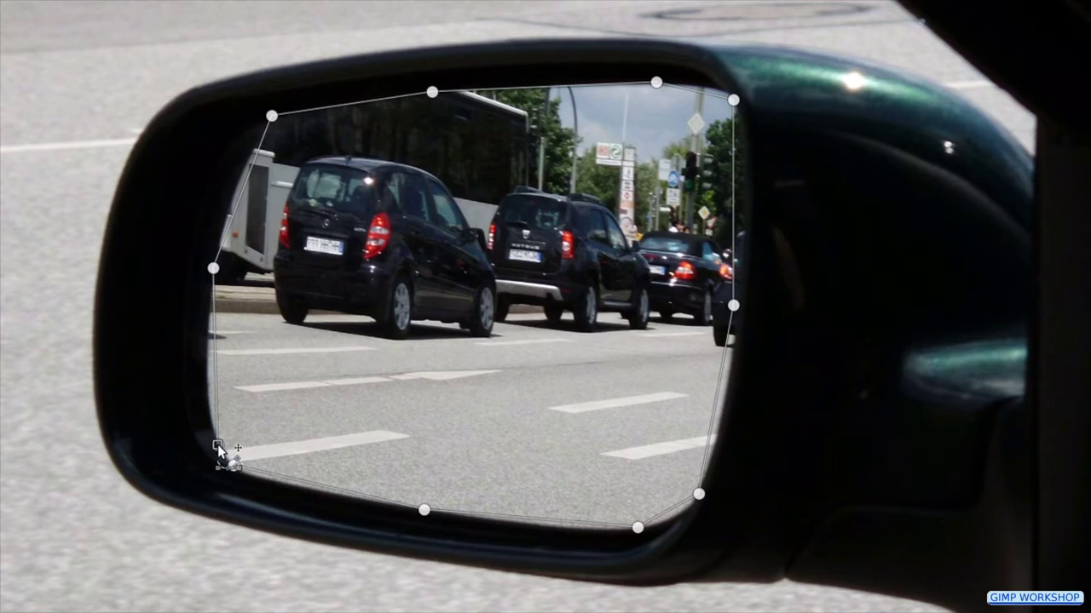
Step: Add extra nodes along the lower, right, top and left curves of the outline
{"action": "left_click", "coordinate": [314, 484]}
{"action": "left_click", "coordinate": [538, 519]}
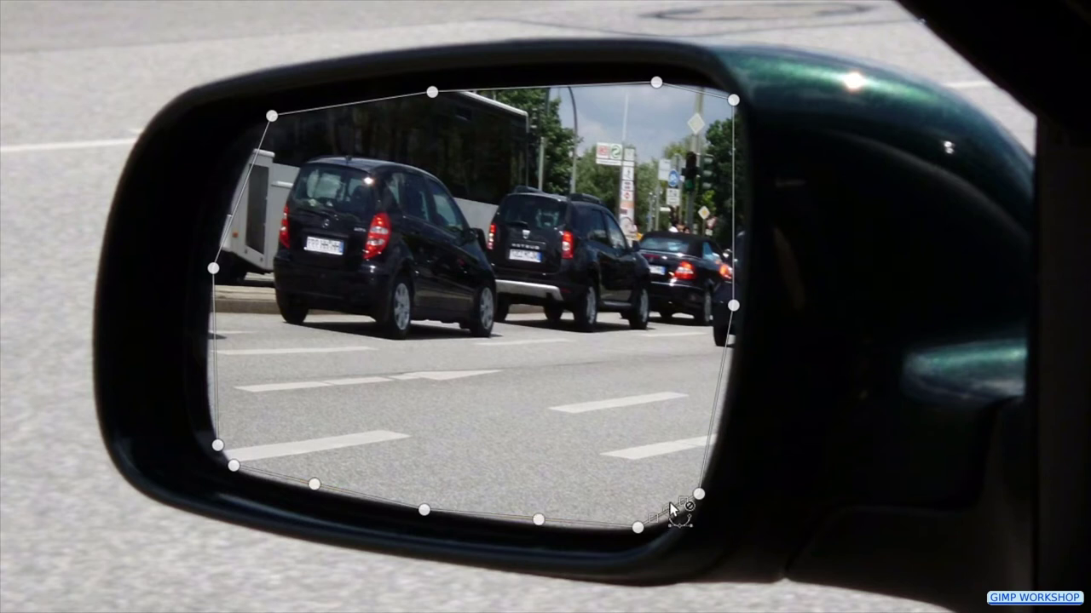
{"action": "left_click", "coordinate": [716, 401]}
{"action": "left_click", "coordinate": [733, 206]}
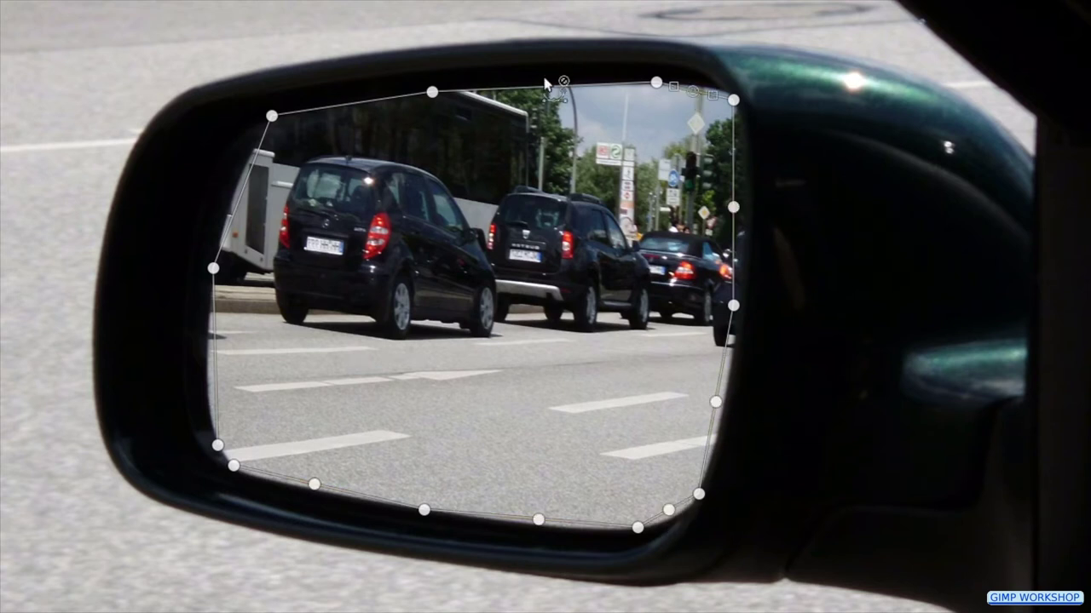
{"action": "left_click", "coordinate": [361, 103]}
{"action": "left_click", "coordinate": [245, 184]}
{"action": "left_click", "coordinate": [214, 349]}
{"action": "left_click", "coordinate": [315, 493]}
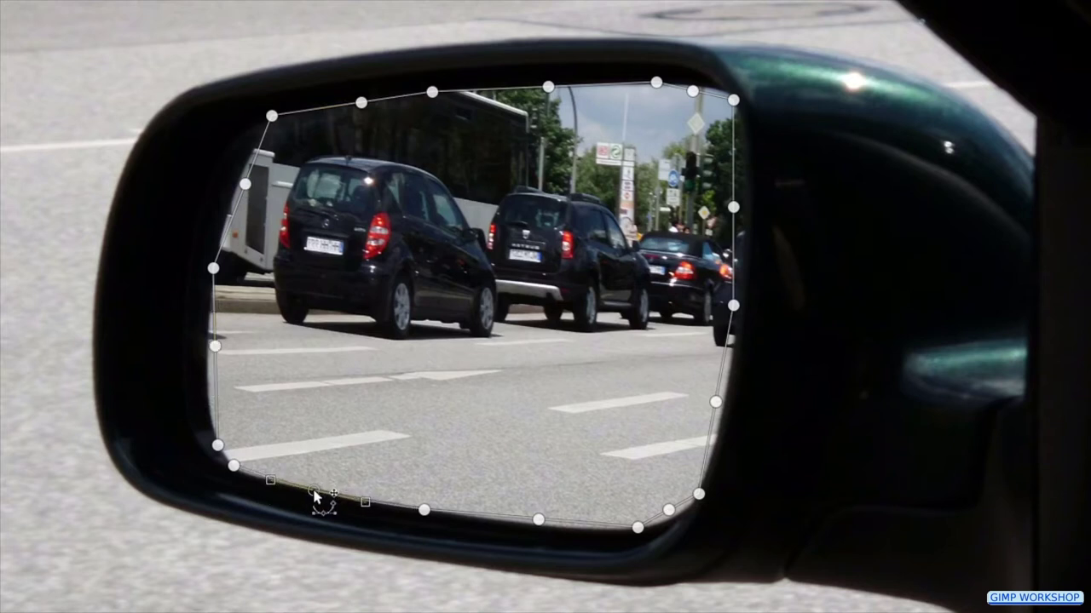
{"action": "left_click", "coordinate": [540, 523]}
Step: Nudge the bottom-right, right-edge and top nodes onto the mirror glass edge
{"action": "left_click_drag", "start_coordinate": [669, 509], "coordinate": [674, 517]}
{"action": "left_click", "coordinate": [715, 402]}
{"action": "left_click_drag", "start_coordinate": [715, 402], "coordinate": [722, 403]}
{"action": "left_click_drag", "start_coordinate": [738, 208], "coordinate": [739, 210]}
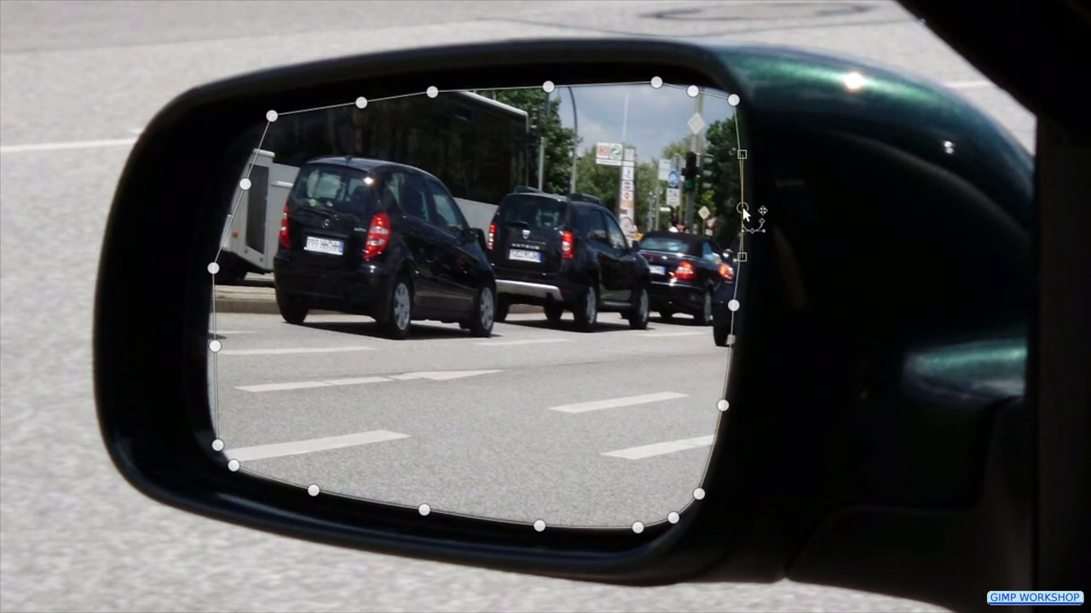
{"action": "left_click_drag", "start_coordinate": [691, 91], "coordinate": [696, 87]}
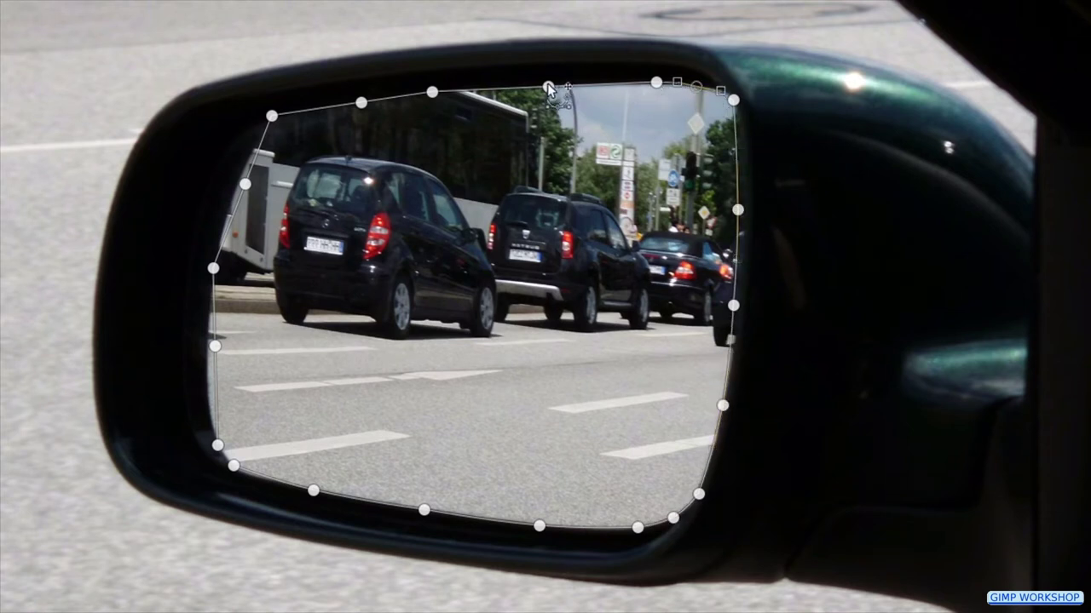
{"action": "left_click_drag", "start_coordinate": [549, 86], "coordinate": [548, 82]}
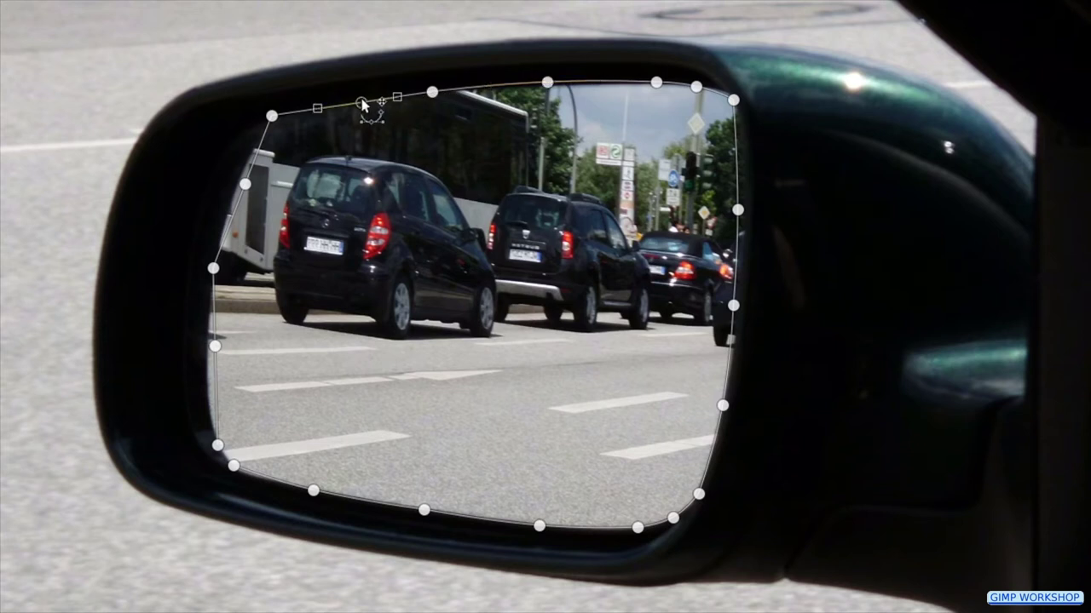
Step: Undo unwanted edits to the top curve and left node, then pick the left-edge node
{"action": "left_click_drag", "start_coordinate": [363, 103], "coordinate": [300, 109]}
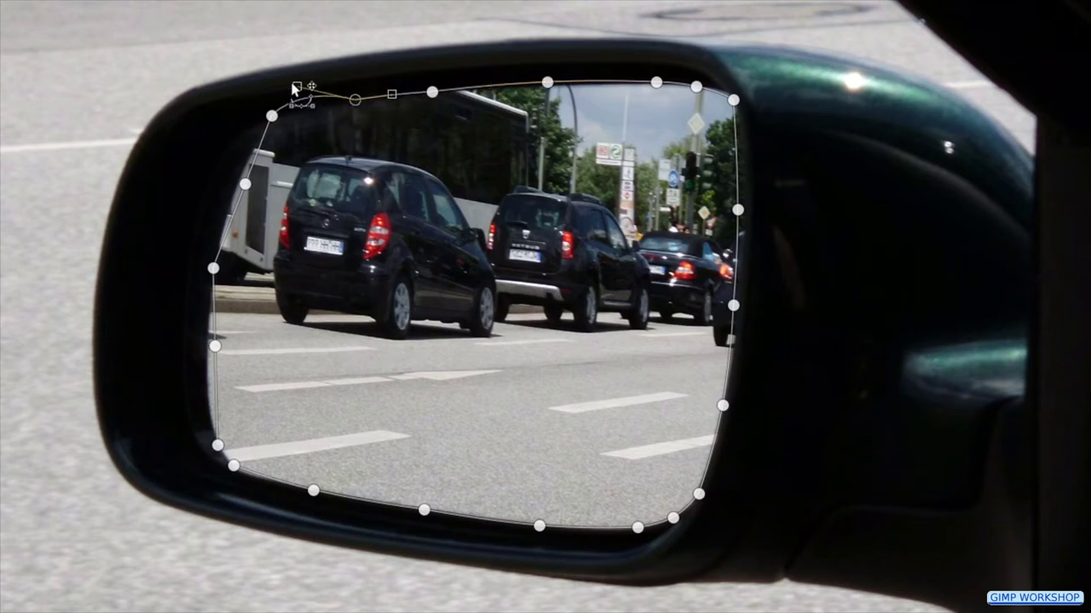
{"action": "key", "text": "ctrl+z"}
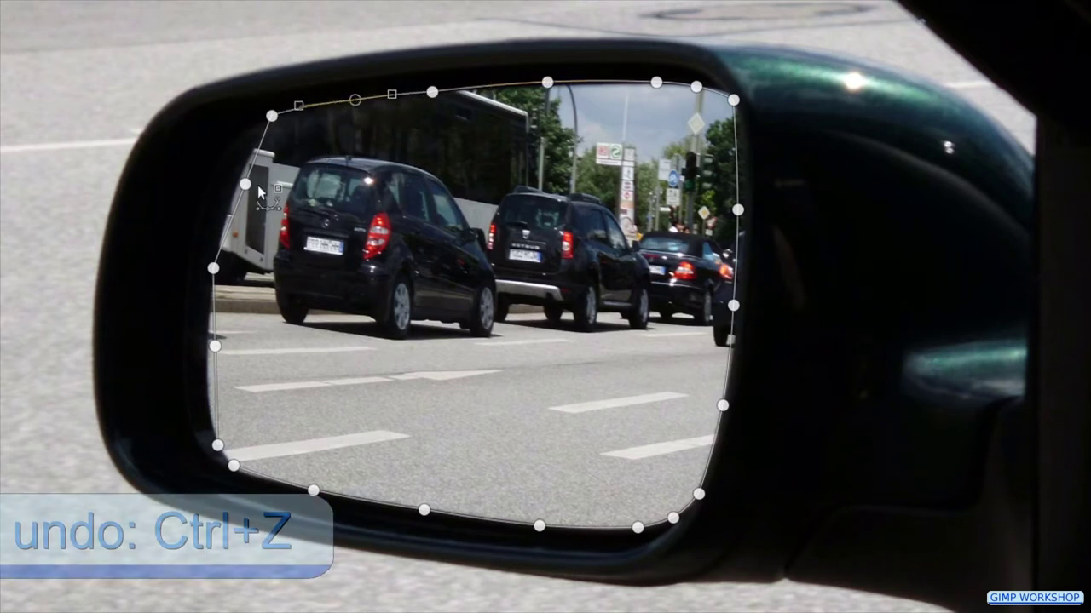
{"action": "left_click_drag", "start_coordinate": [246, 183], "coordinate": [387, 270]}
{"action": "key", "text": "ctrl+z"}
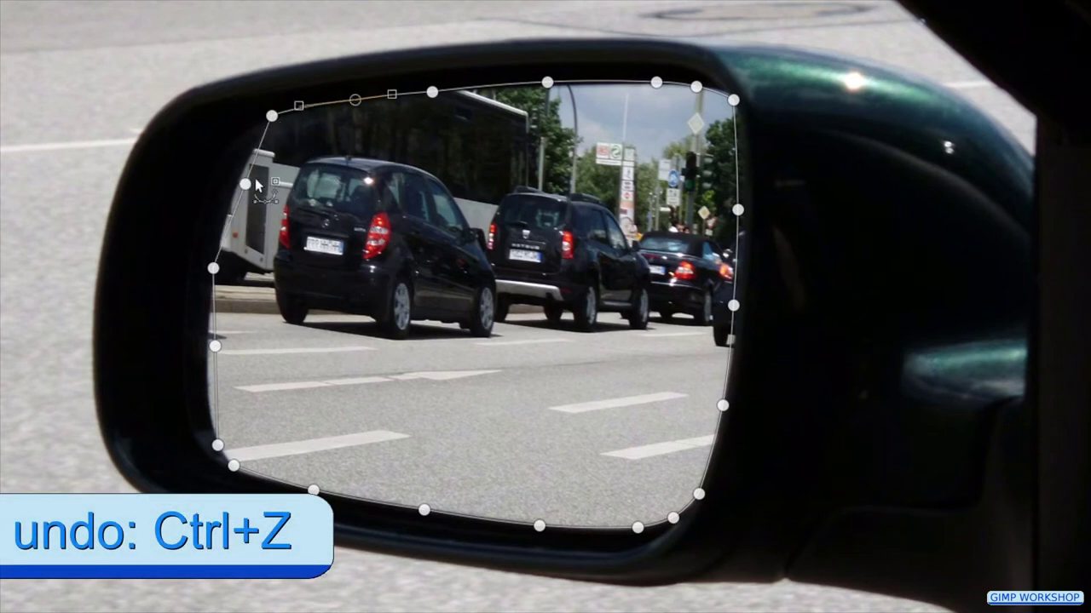
{"action": "left_click", "coordinate": [214, 346]}
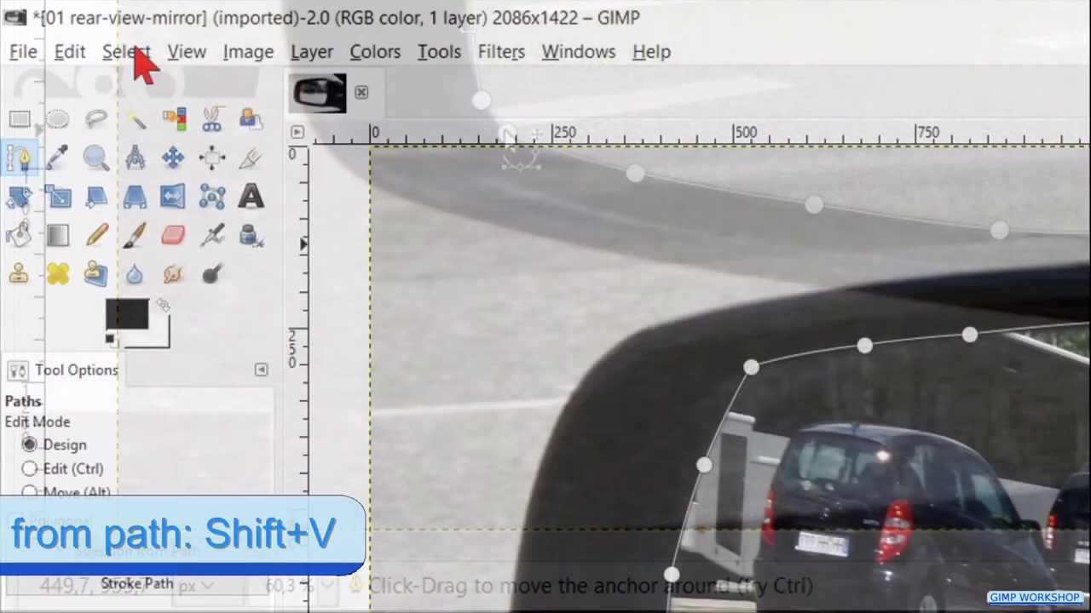
Step: Convert the path to a selection around the glass and delete the Unnamed path
{"action": "left_click", "coordinate": [127, 51]}
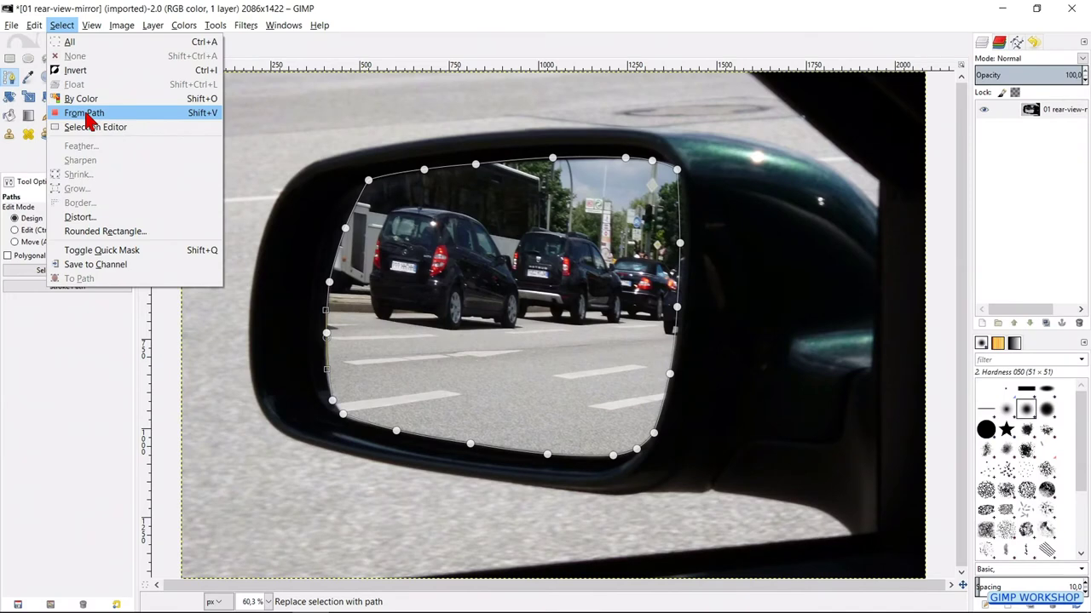
{"action": "left_click", "coordinate": [84, 113]}
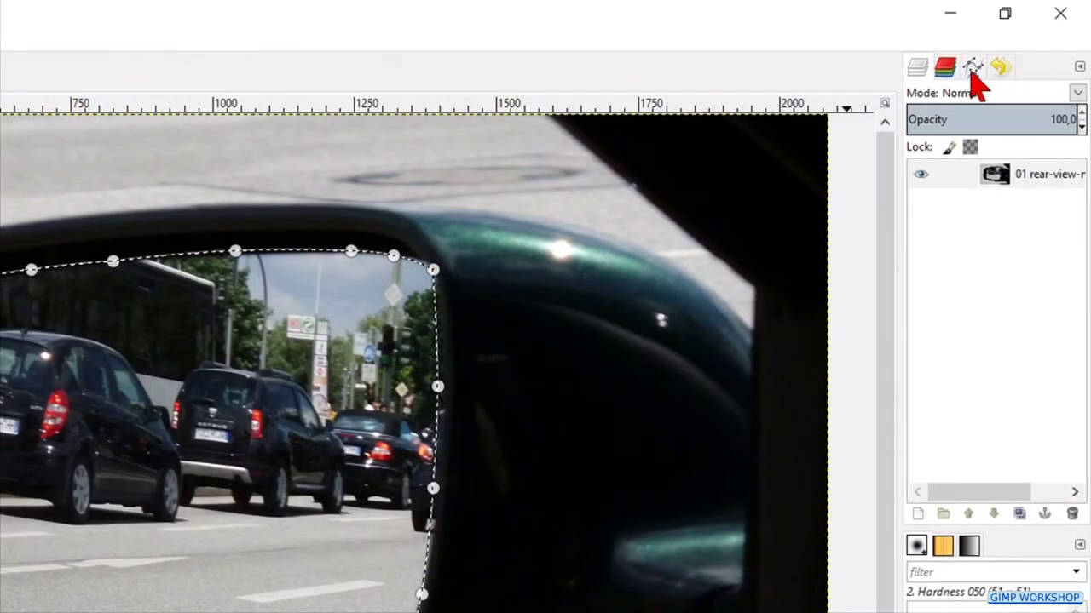
{"action": "left_click", "coordinate": [971, 68]}
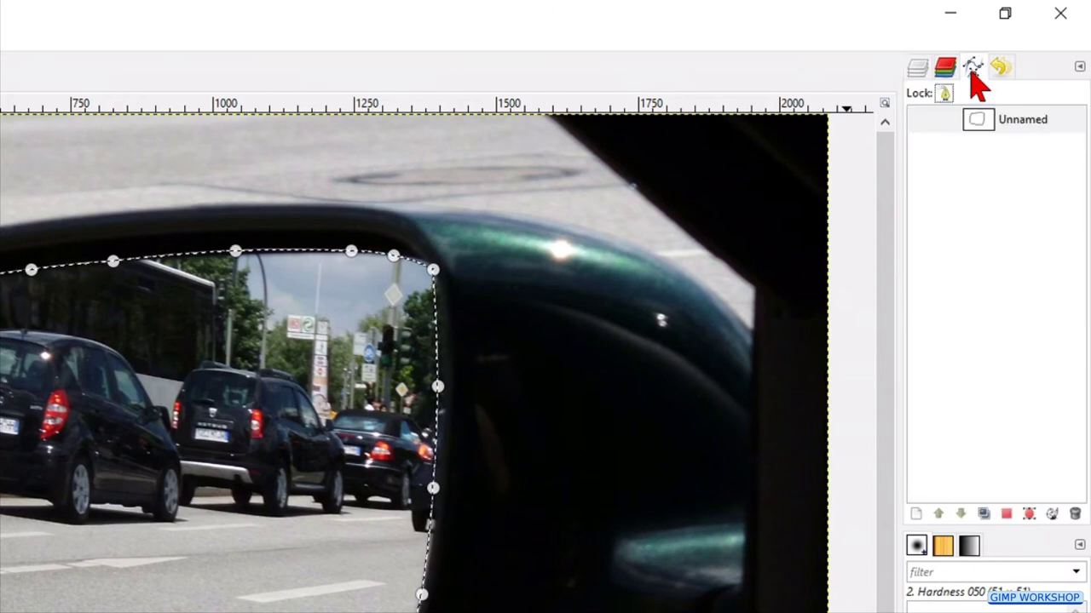
{"action": "left_click", "coordinate": [1075, 515]}
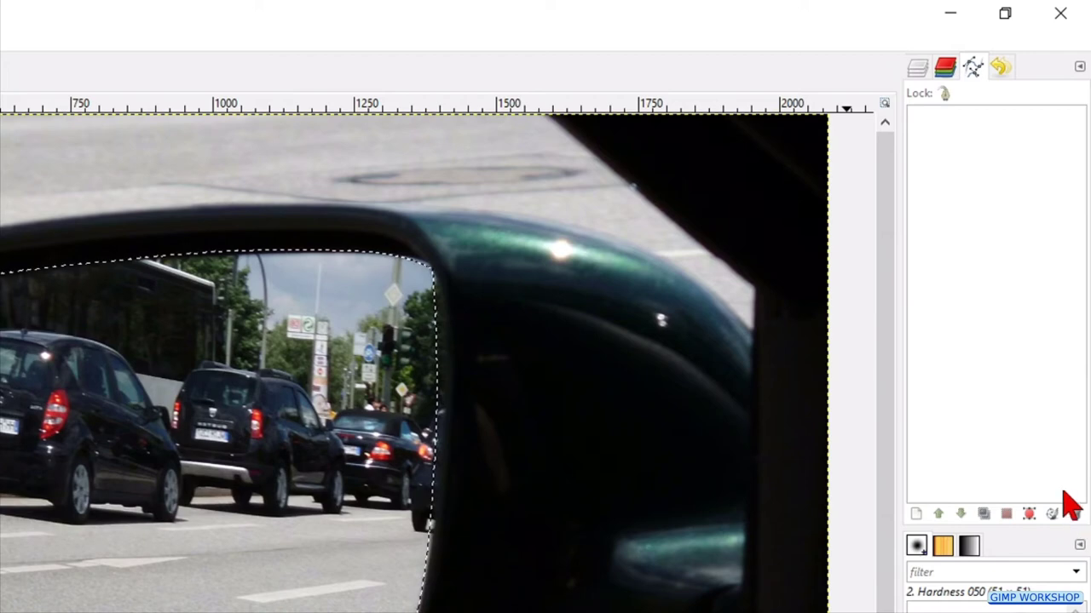
{"action": "left_click", "coordinate": [917, 67]}
Step: Feather the mirror-glass selection by 10 px
{"action": "left_click", "coordinate": [138, 61]}
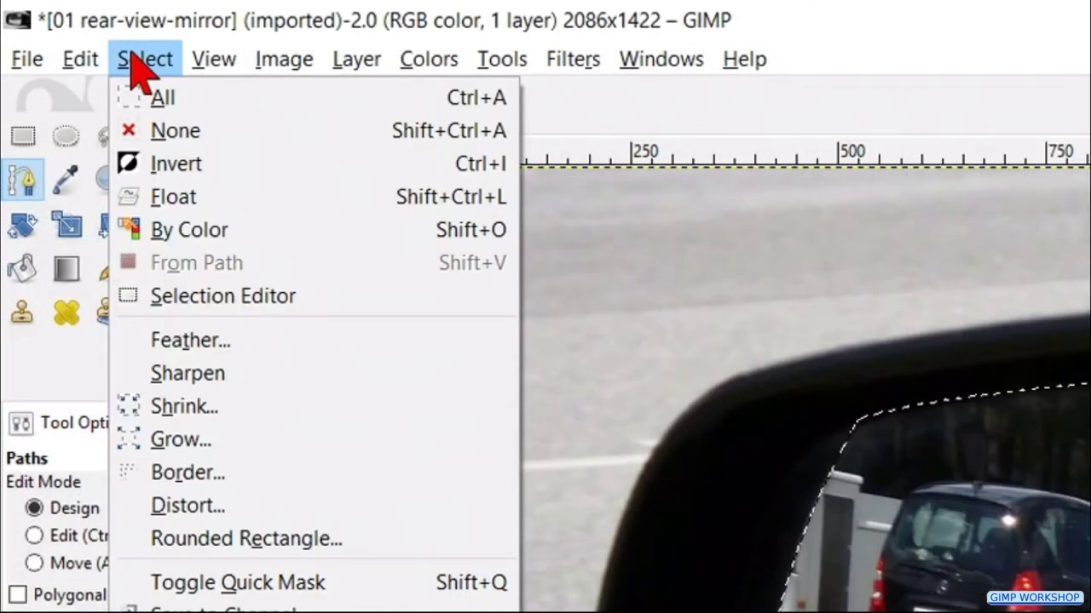
{"action": "left_click", "coordinate": [205, 342]}
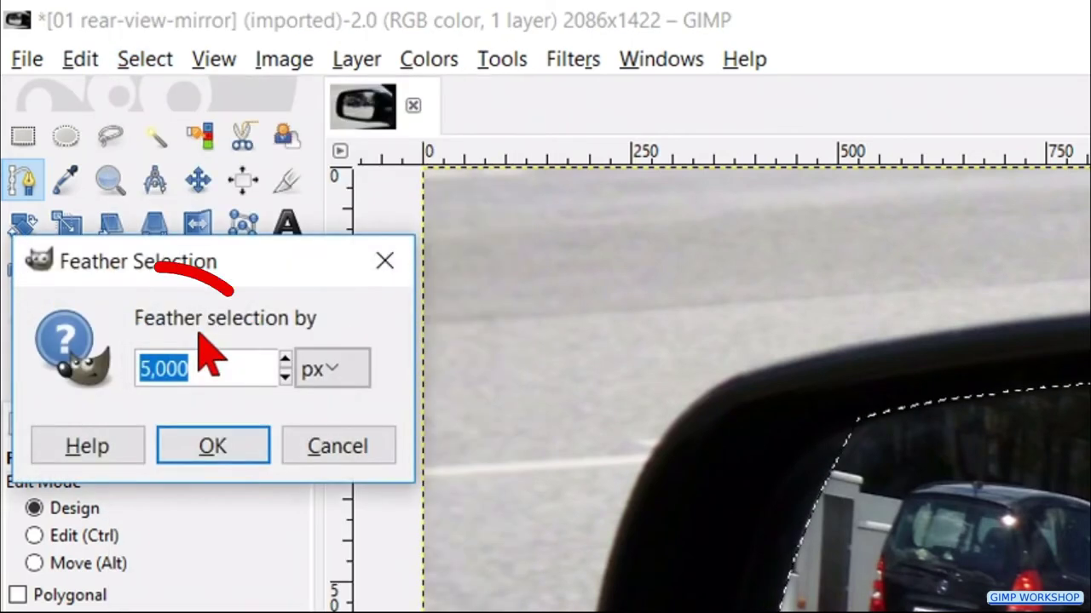
{"action": "left_click", "coordinate": [285, 359]}
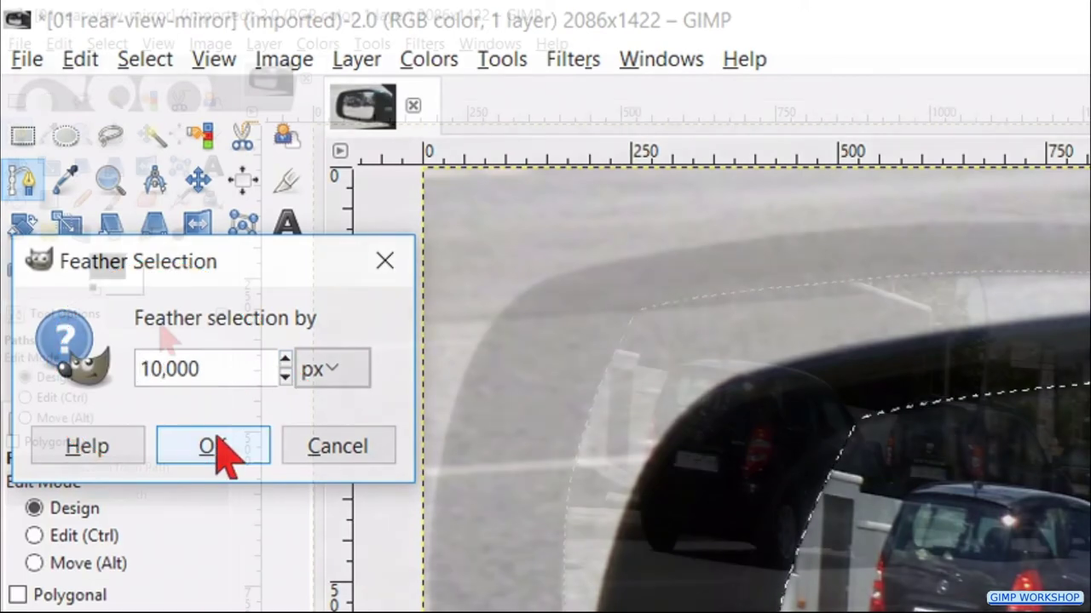
{"action": "left_click", "coordinate": [220, 450]}
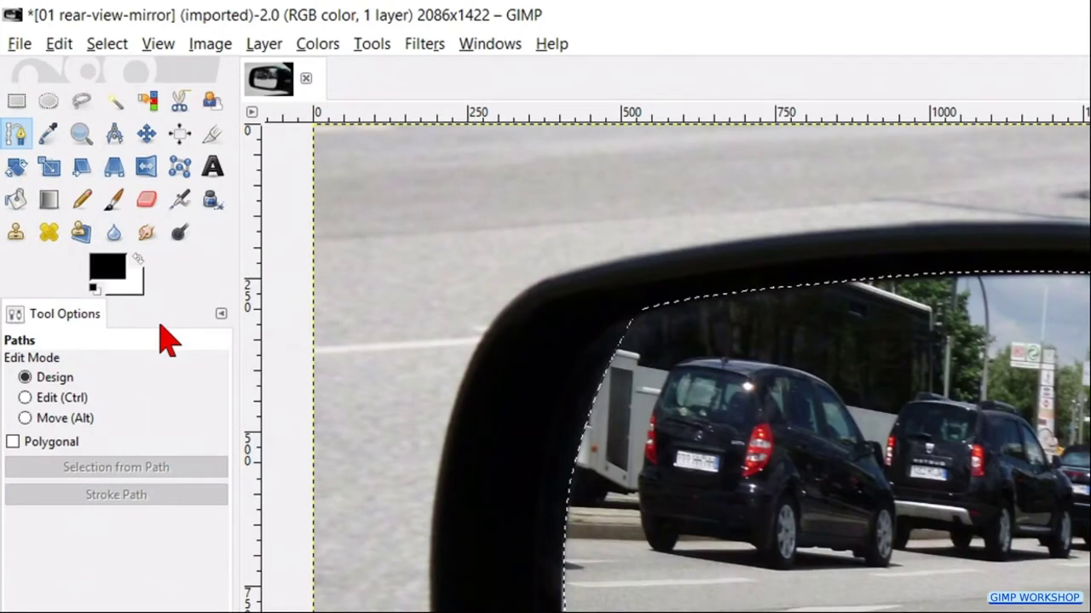
Step: Clear the mirror glass to transparency and select none
{"action": "left_click", "coordinate": [60, 43]}
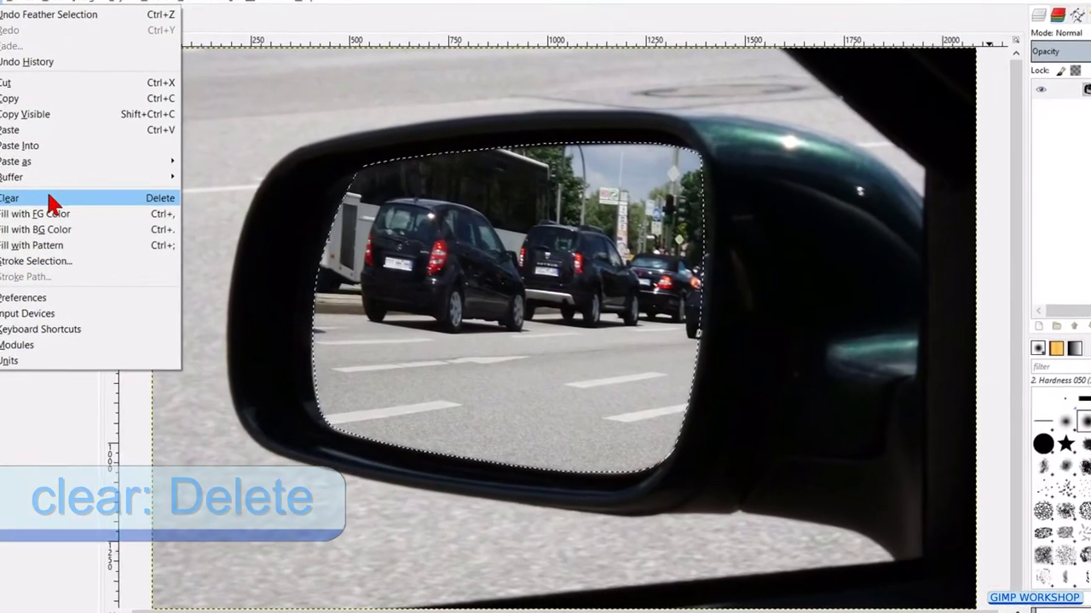
{"action": "left_click", "coordinate": [160, 365]}
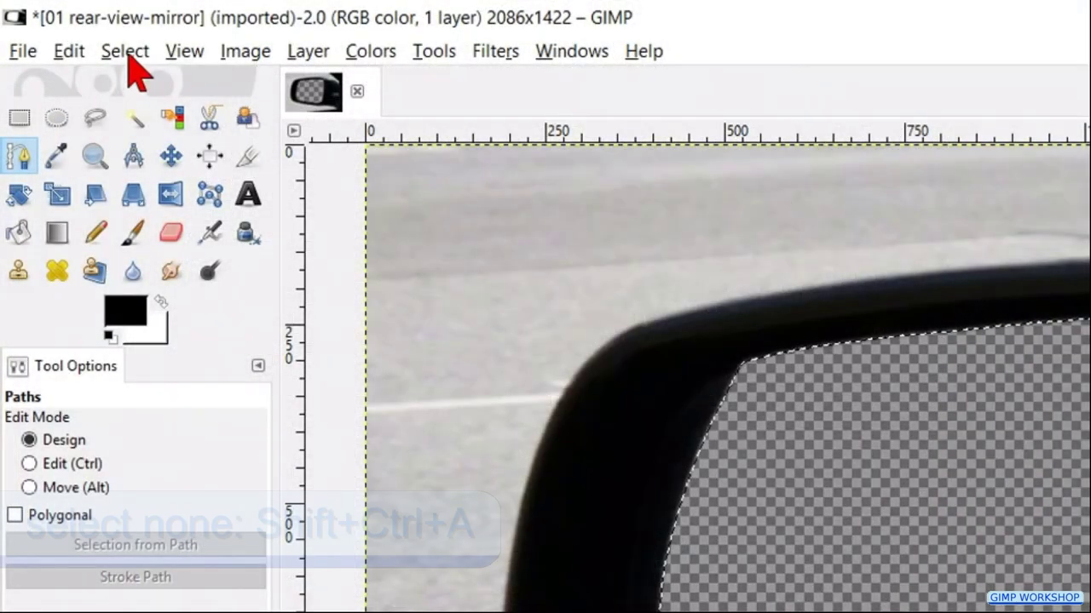
{"action": "left_click", "coordinate": [128, 53]}
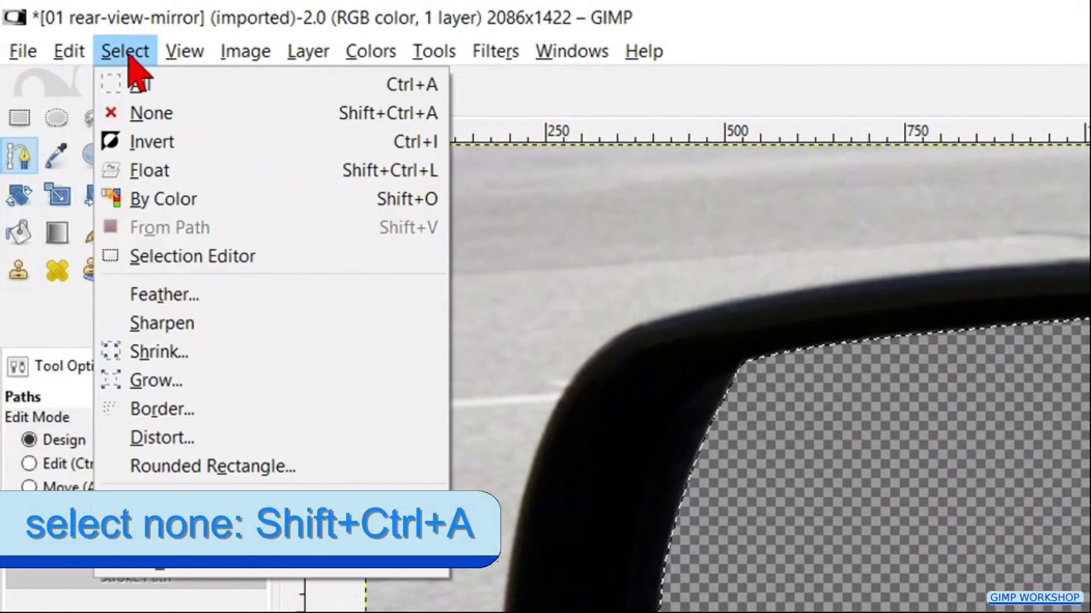
{"action": "left_click", "coordinate": [145, 115]}
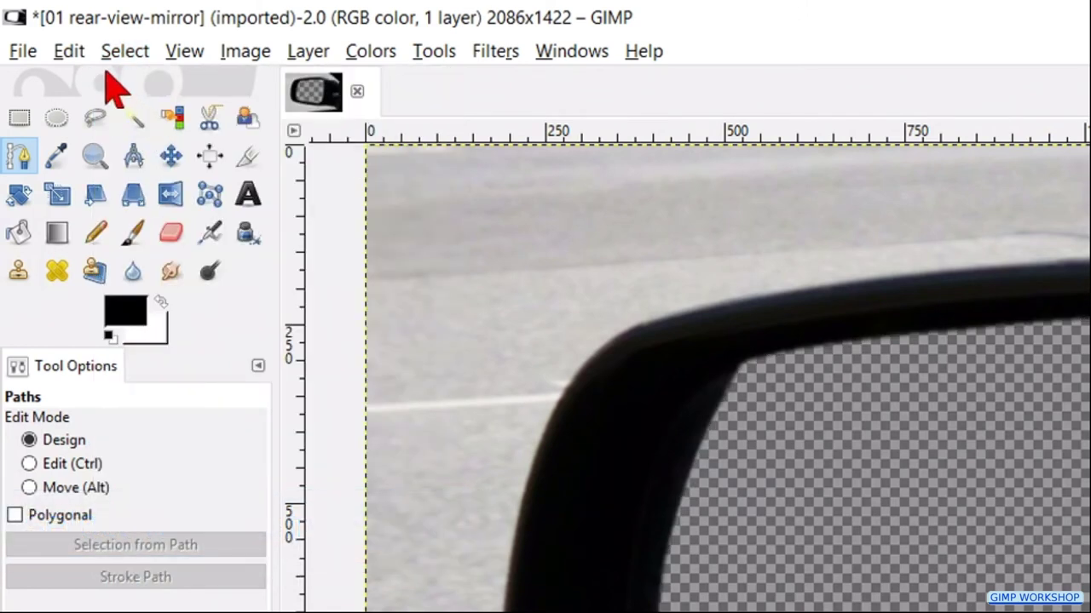
{"action": "left_click", "coordinate": [25, 52]}
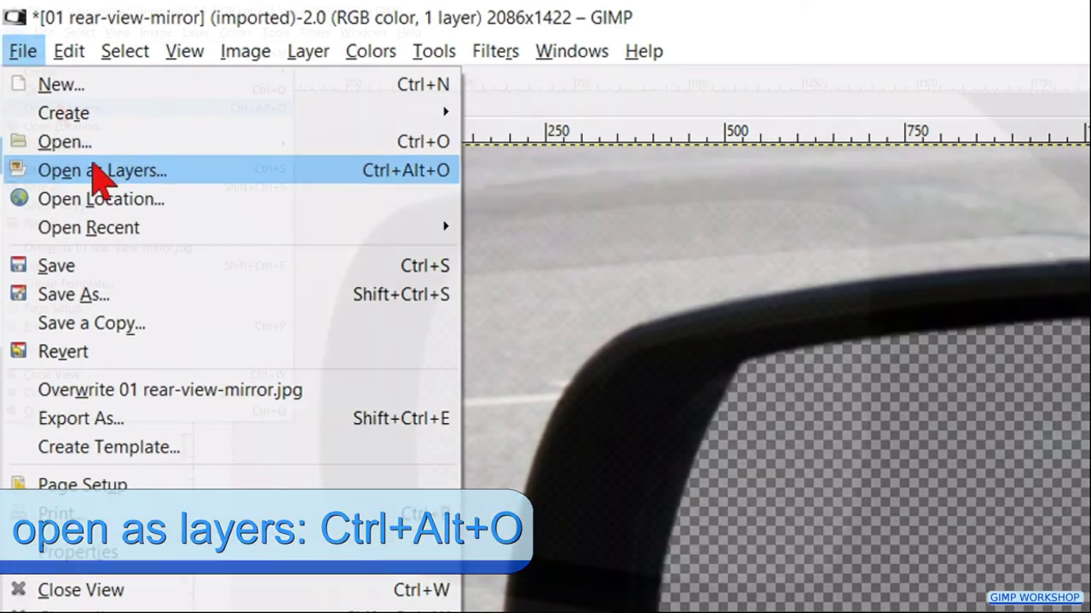
Step: Open the 02 Olympic Torch Relay police motorcycle photo as a layer and lower it beneath the mirror
{"action": "left_click", "coordinate": [92, 173]}
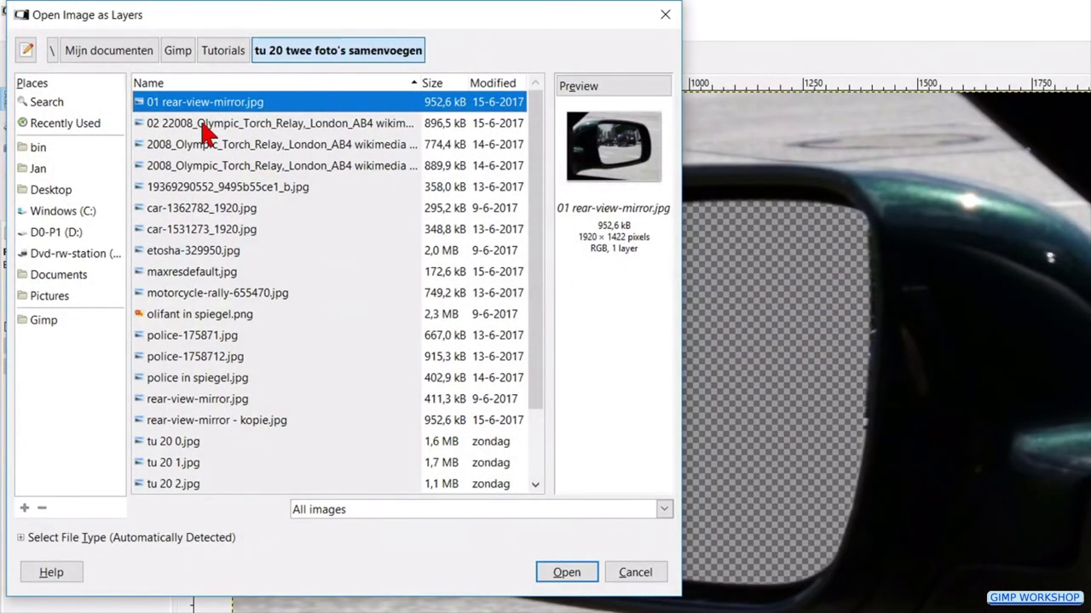
{"action": "left_click", "coordinate": [207, 127]}
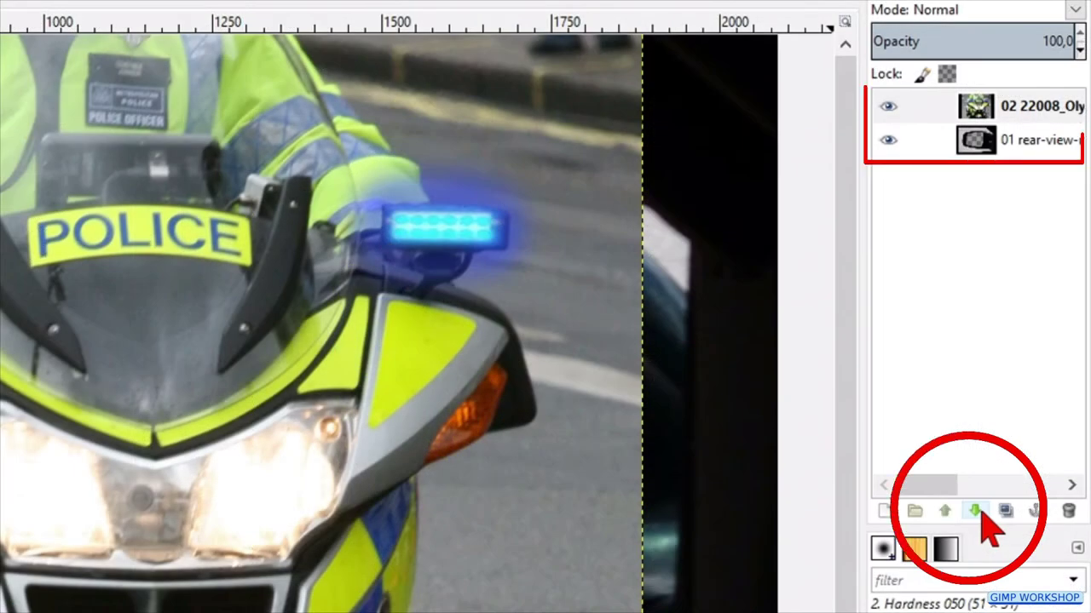
{"action": "left_click", "coordinate": [975, 511]}
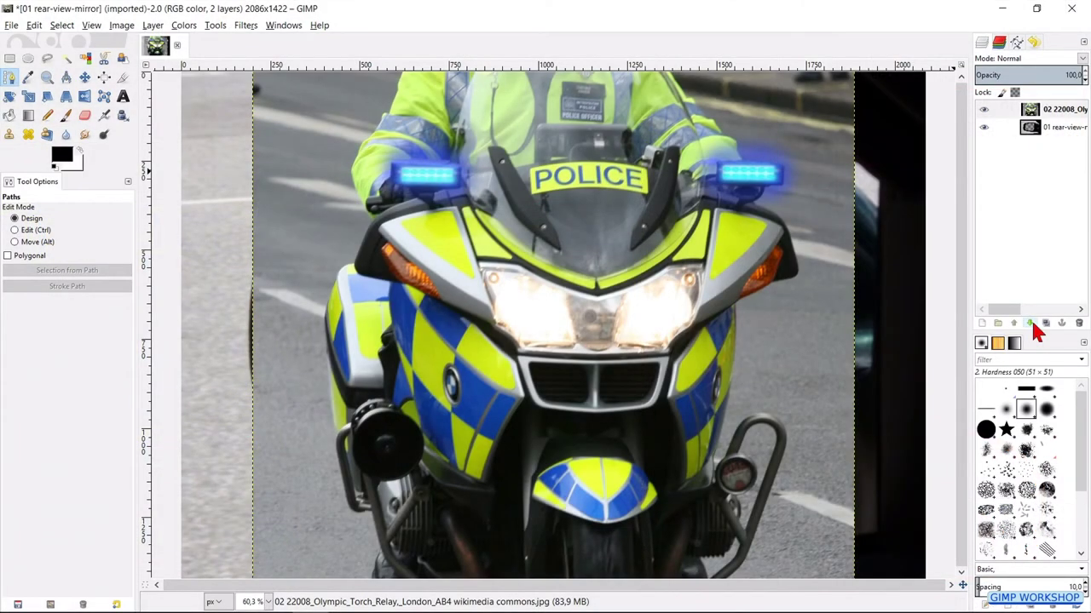
{"action": "left_click", "coordinate": [1030, 323]}
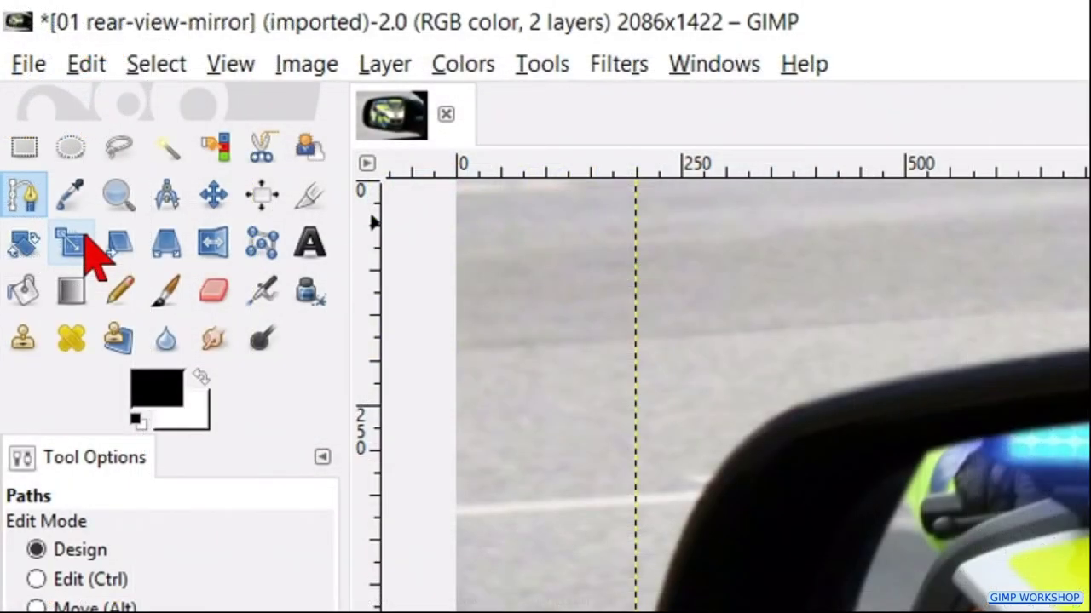
Step: Scale the police layer proportionally to 1145 × 1769 px, placing the rider inside the glass
{"action": "left_click", "coordinate": [74, 245]}
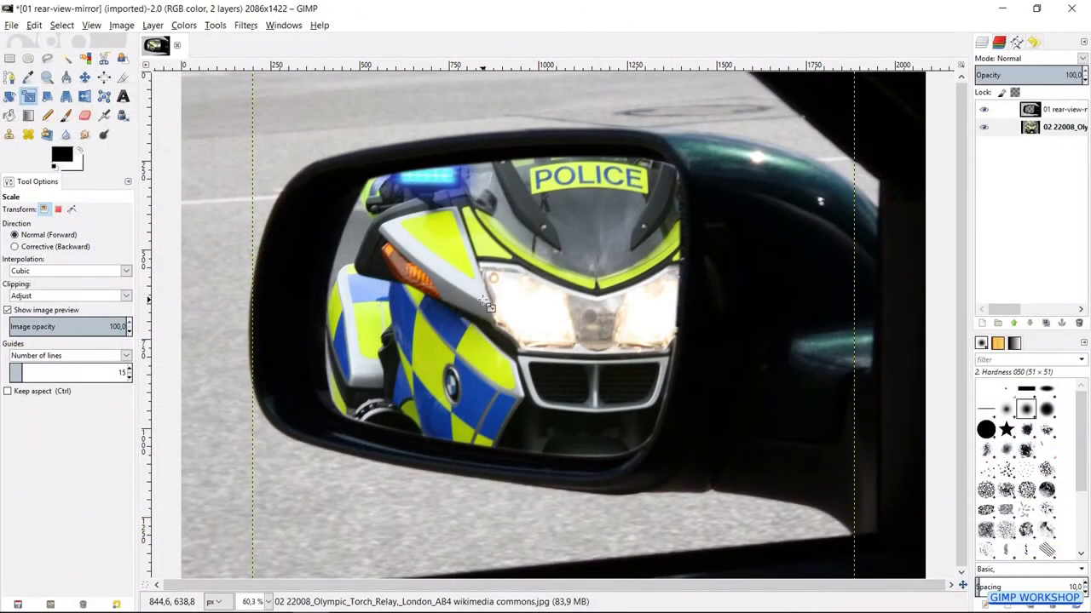
{"action": "left_click", "coordinate": [488, 305]}
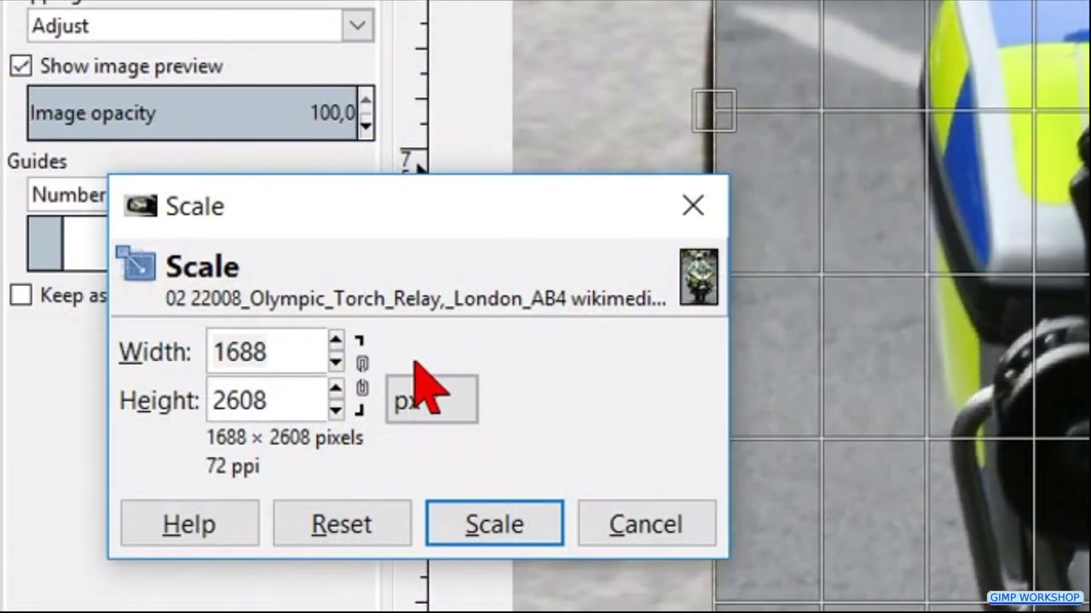
{"action": "left_click", "coordinate": [362, 376]}
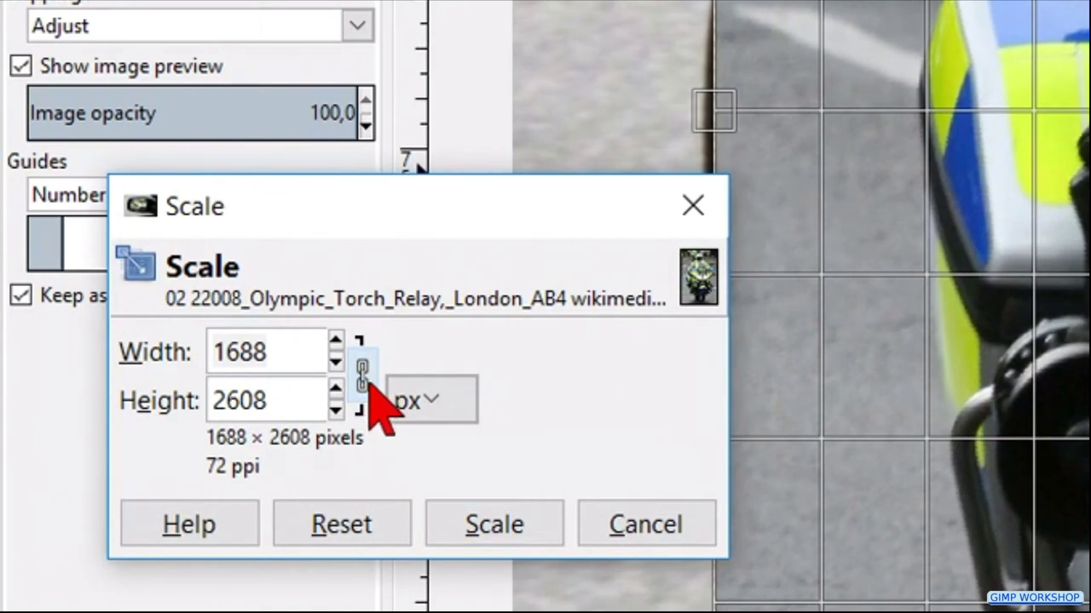
{"action": "left_click", "coordinate": [191, 112]}
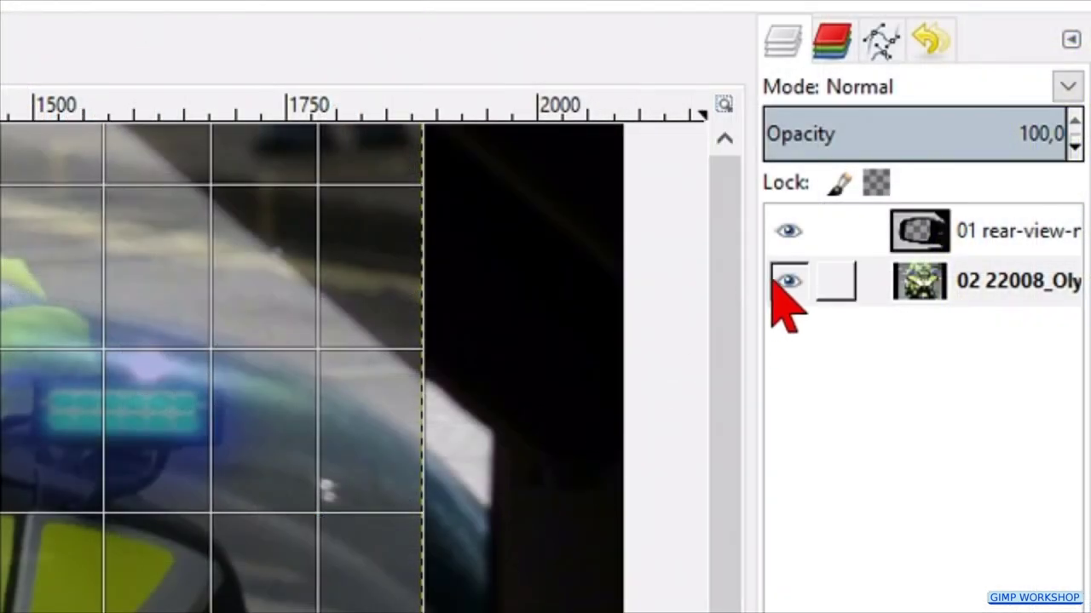
{"action": "left_click", "coordinate": [798, 287]}
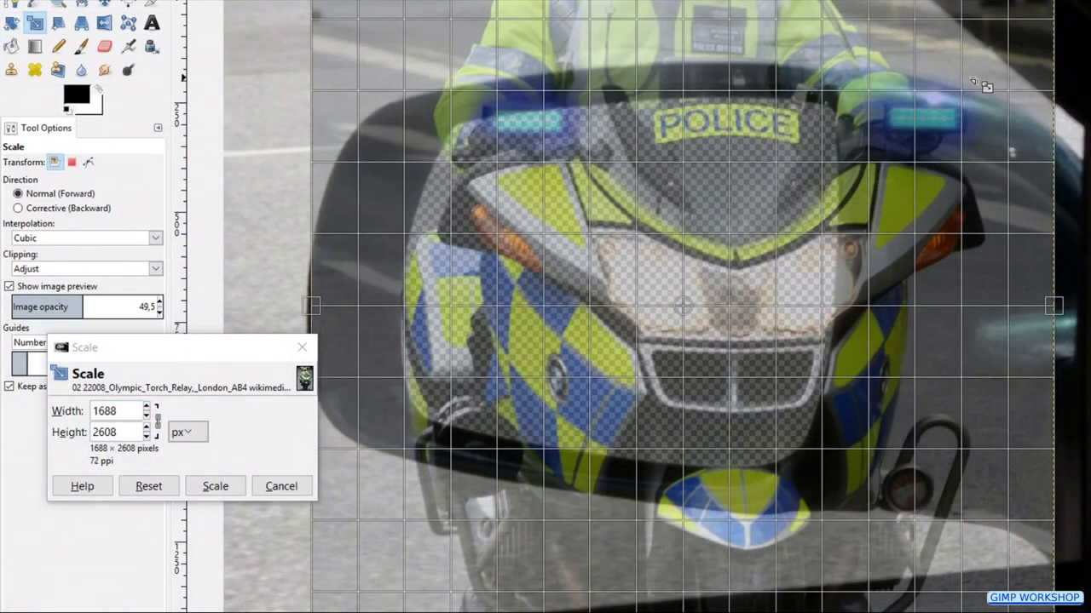
{"action": "left_click_drag", "start_coordinate": [977, 78], "coordinate": [725, 442]}
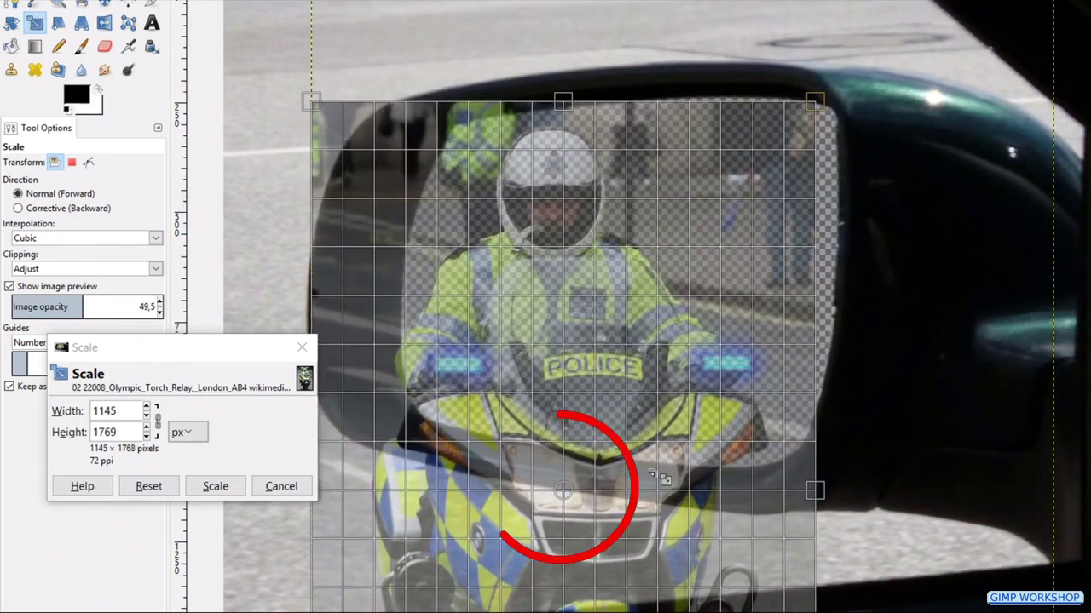
{"action": "mouse_move", "coordinate": [564, 492]}
{"action": "left_mouse_down"}
{"action": "mouse_move", "coordinate": [617, 479]}
{"action": "mouse_move", "coordinate": [605, 475]}
{"action": "left_mouse_up"}
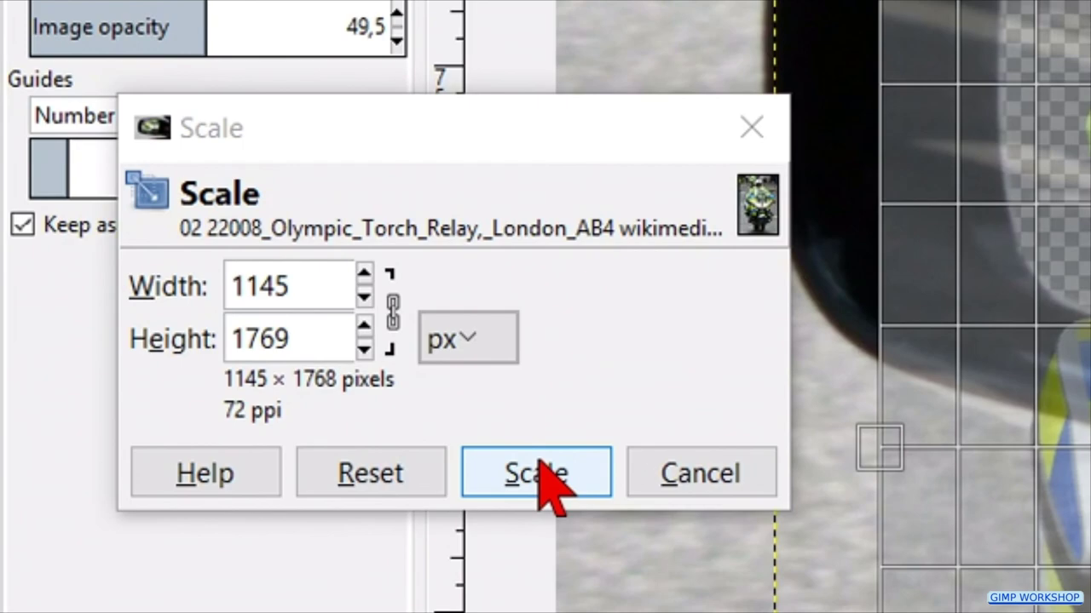
{"action": "left_click", "coordinate": [541, 477]}
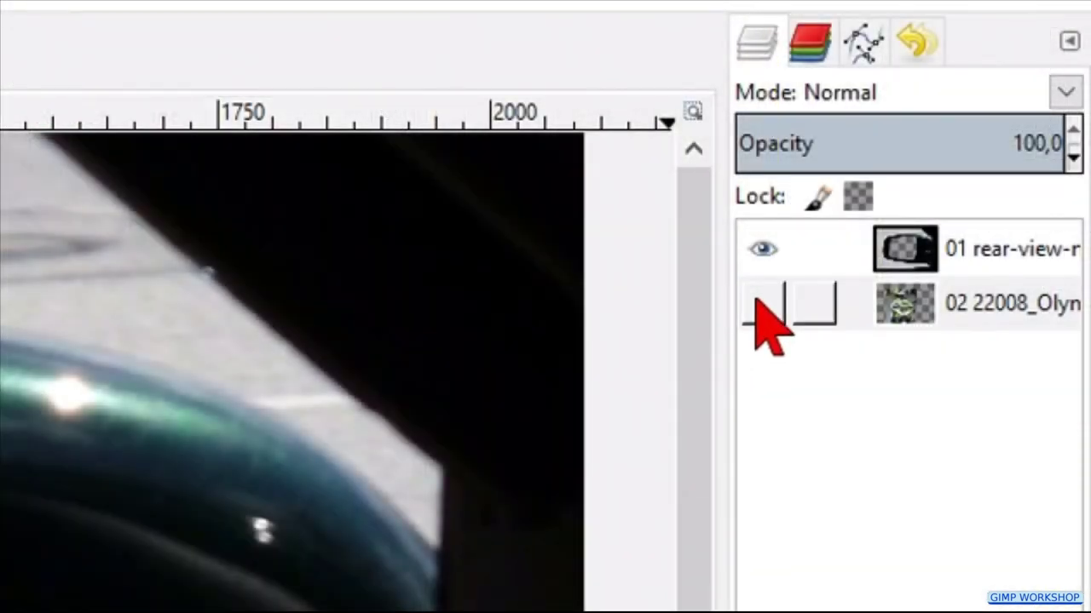
Step: Resize the police motorcycle layer's boundary to the full 2086x1422 image size with Layer to Image Size
{"action": "left_click", "coordinate": [758, 310]}
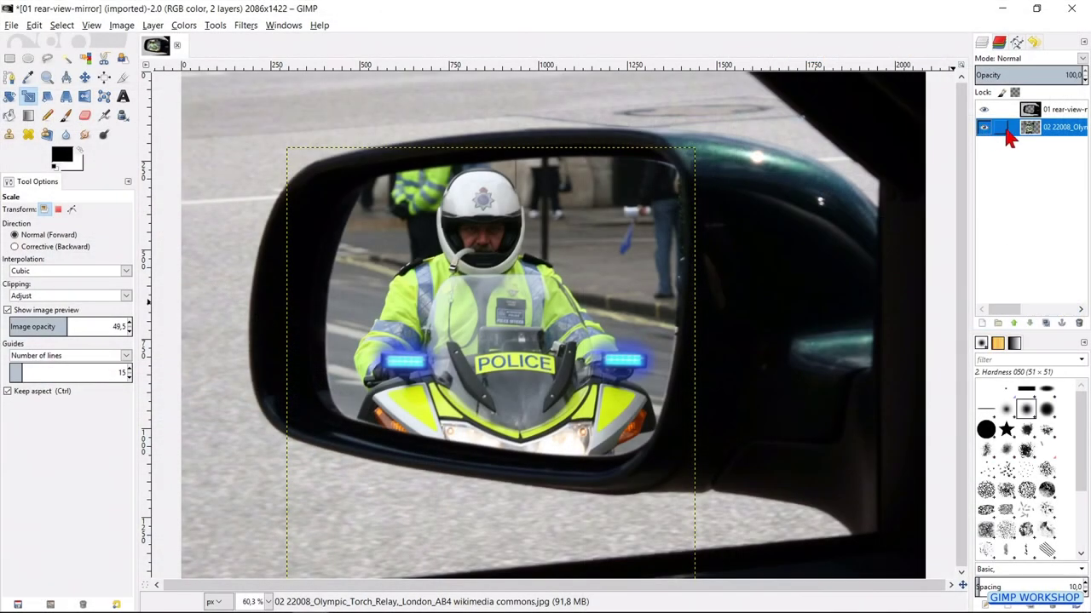
{"action": "right_click", "coordinate": [1062, 137]}
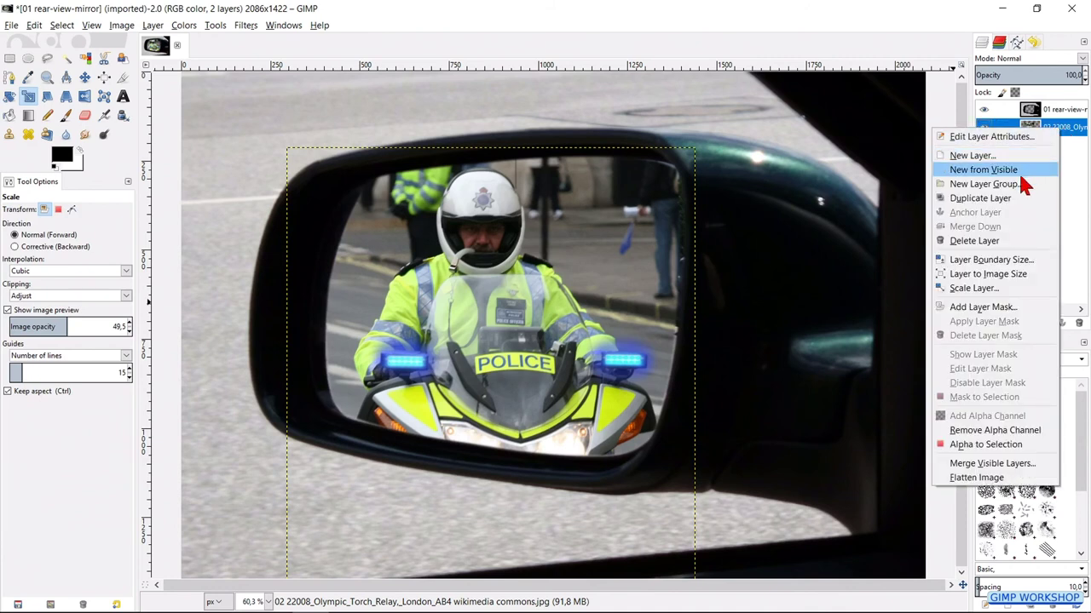
{"action": "left_click", "coordinate": [972, 273]}
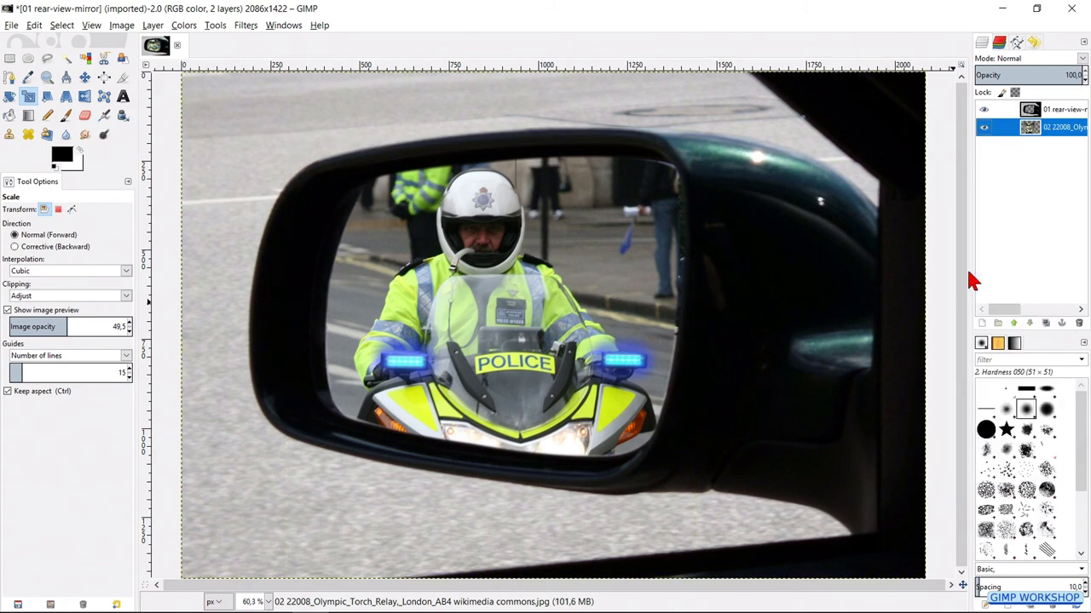